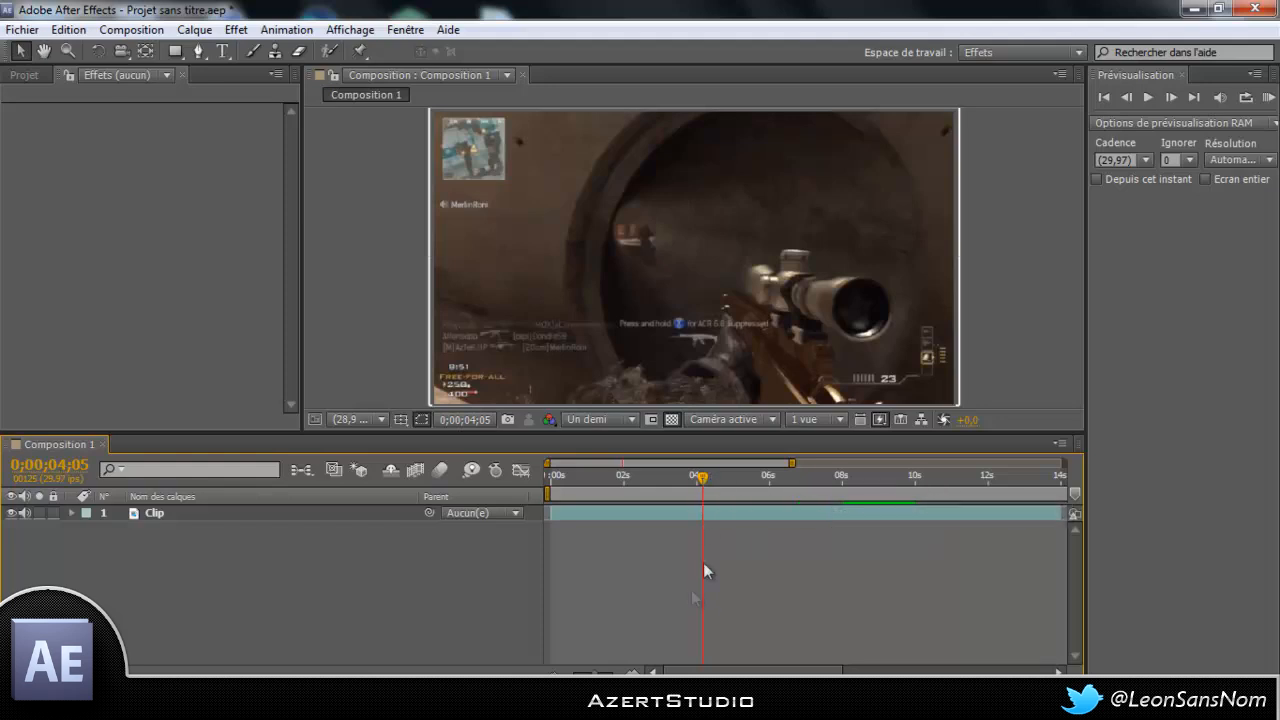
- Advance the current time to the shot change in the clip, stopping at 0;00;06;26
drag(708, 478, 777, 485)
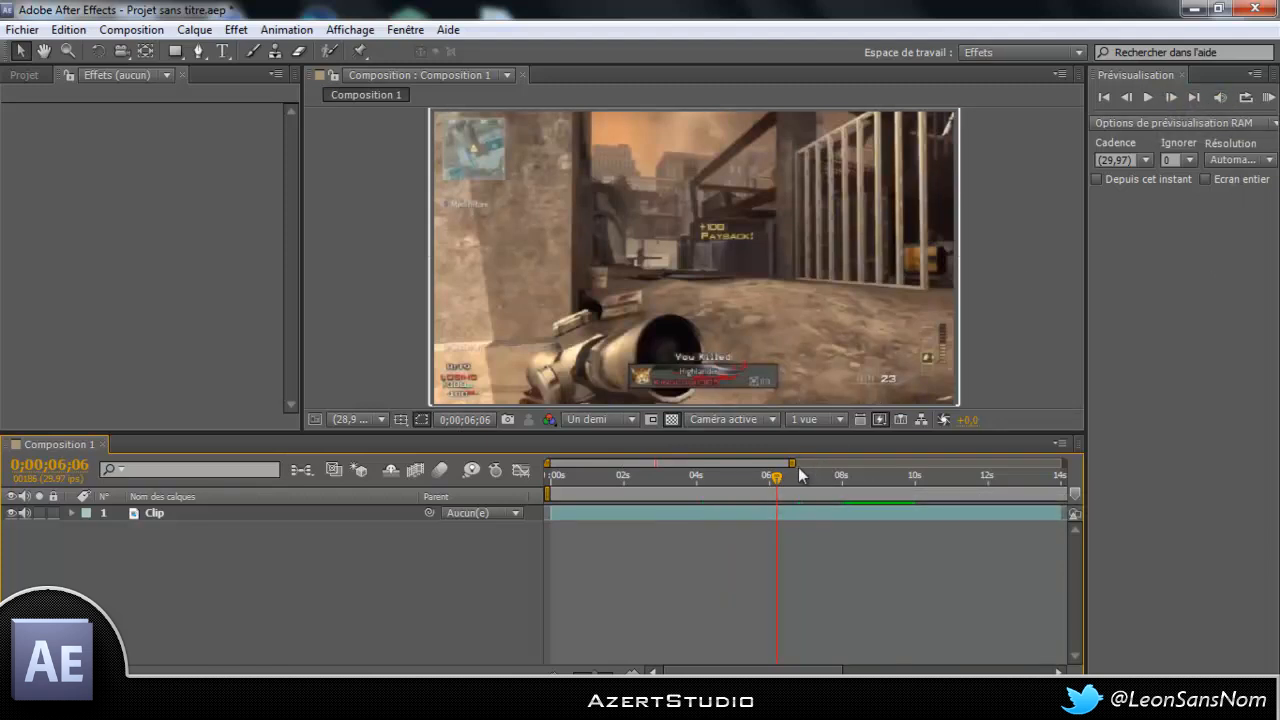
drag(774, 483, 785, 483)
click(1176, 101)
click(1177, 102)
click(1177, 102)
click(1177, 102)
click(1177, 102)
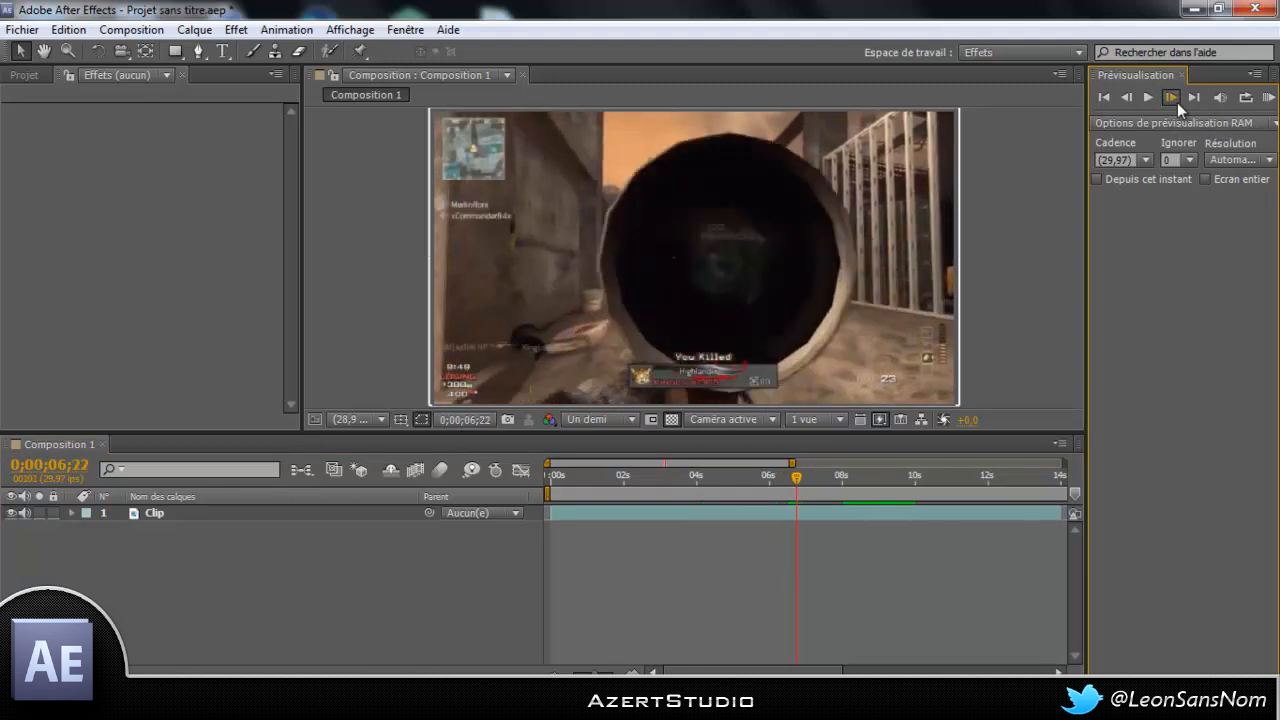
click(1177, 102)
click(1177, 102)
click(1177, 102)
click(1177, 102)
click(1177, 102)
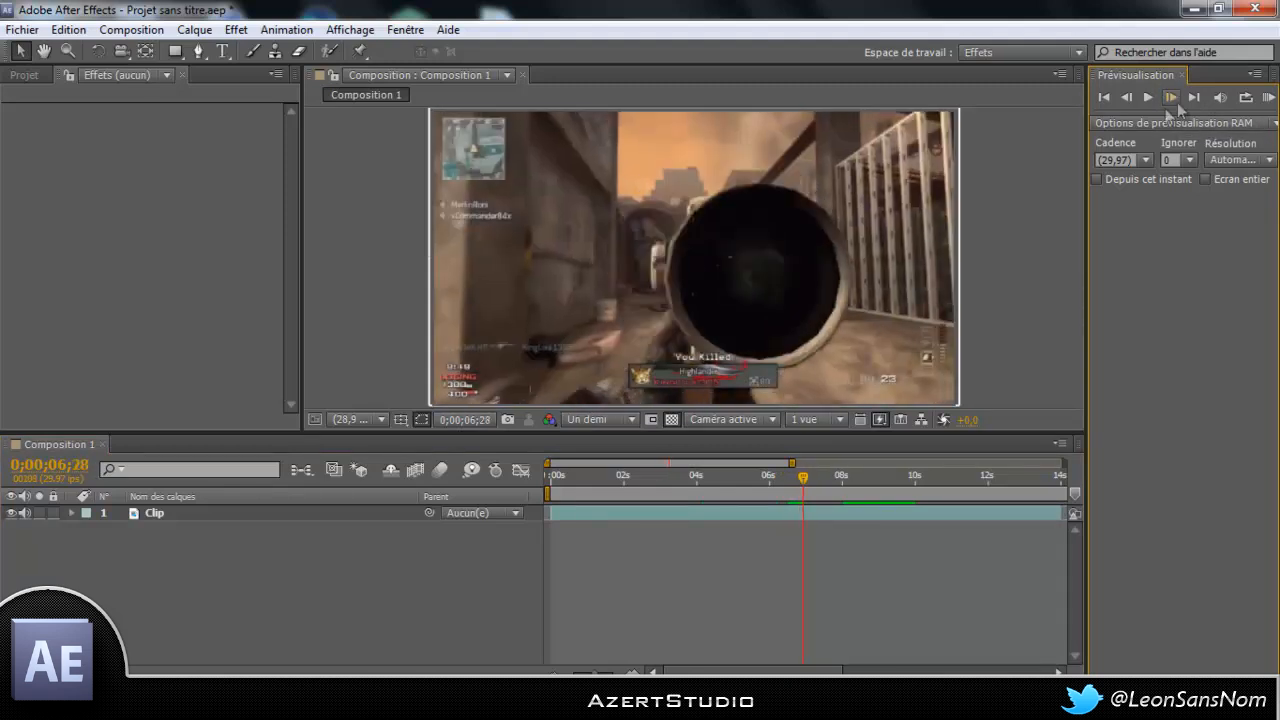
click(1130, 99)
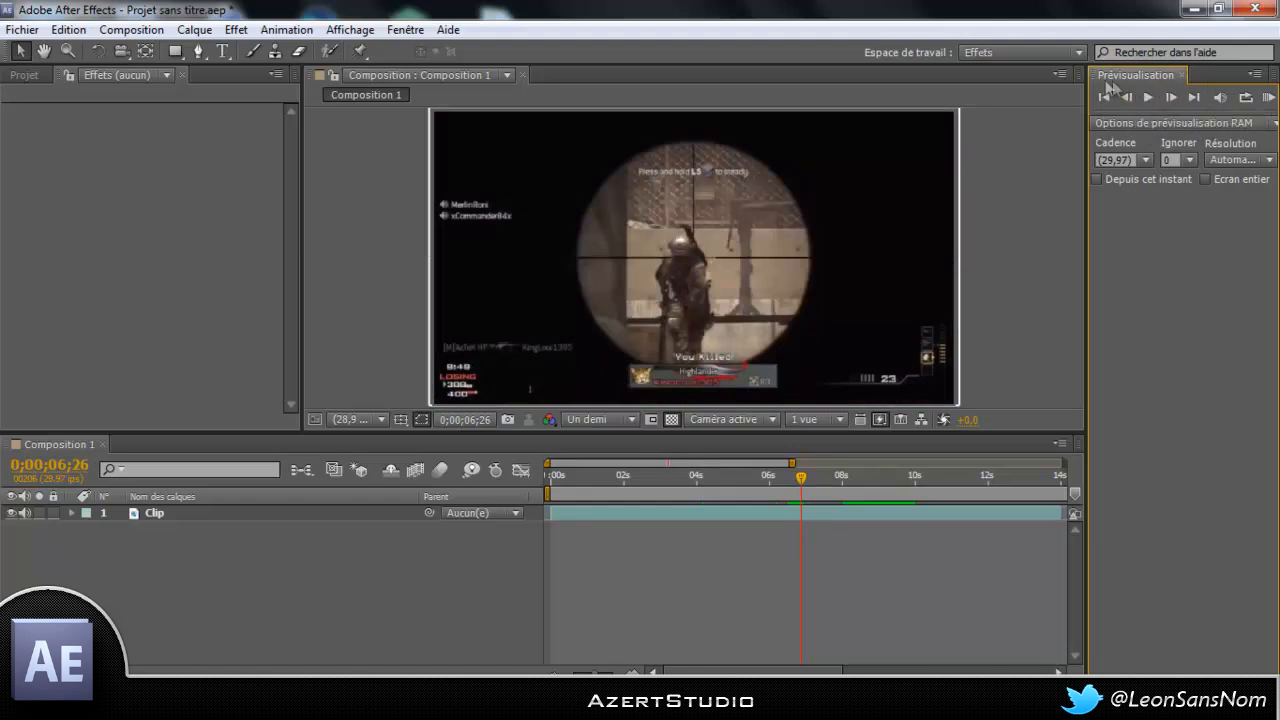
- Move the current time one frame forward to the start of the new shot at 0;00;06;27
click(405, 31)
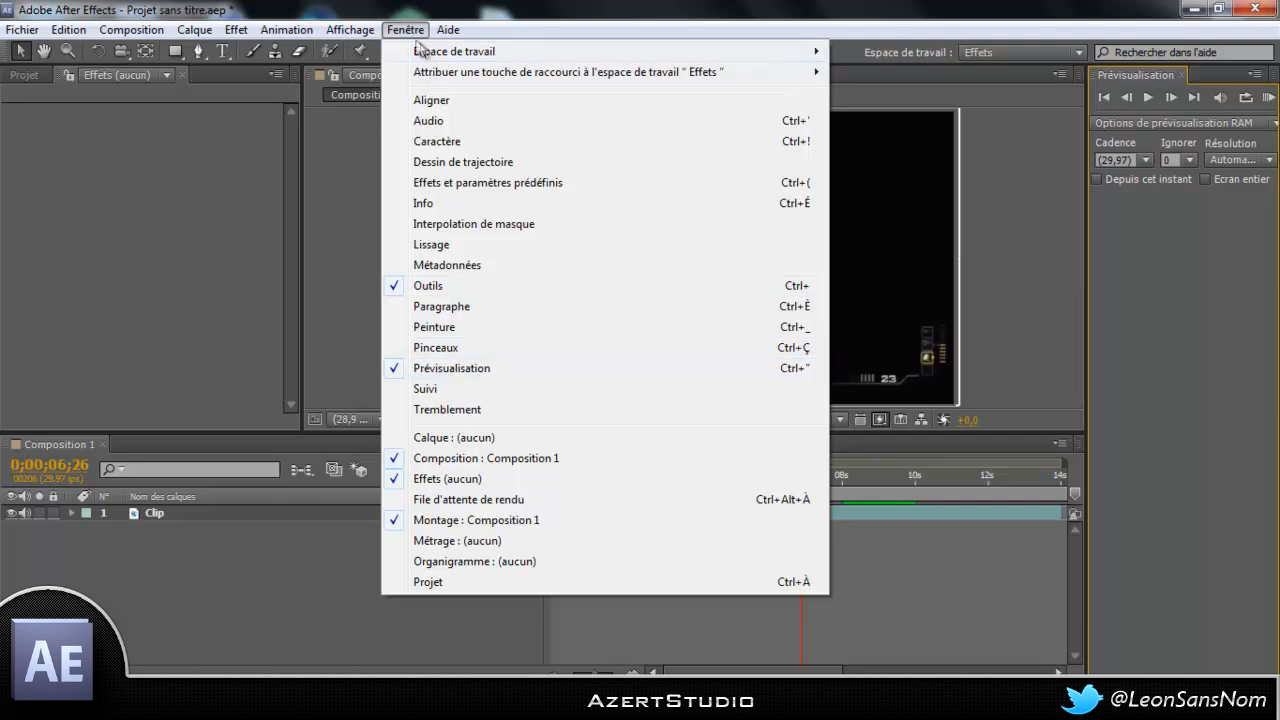
click(410, 30)
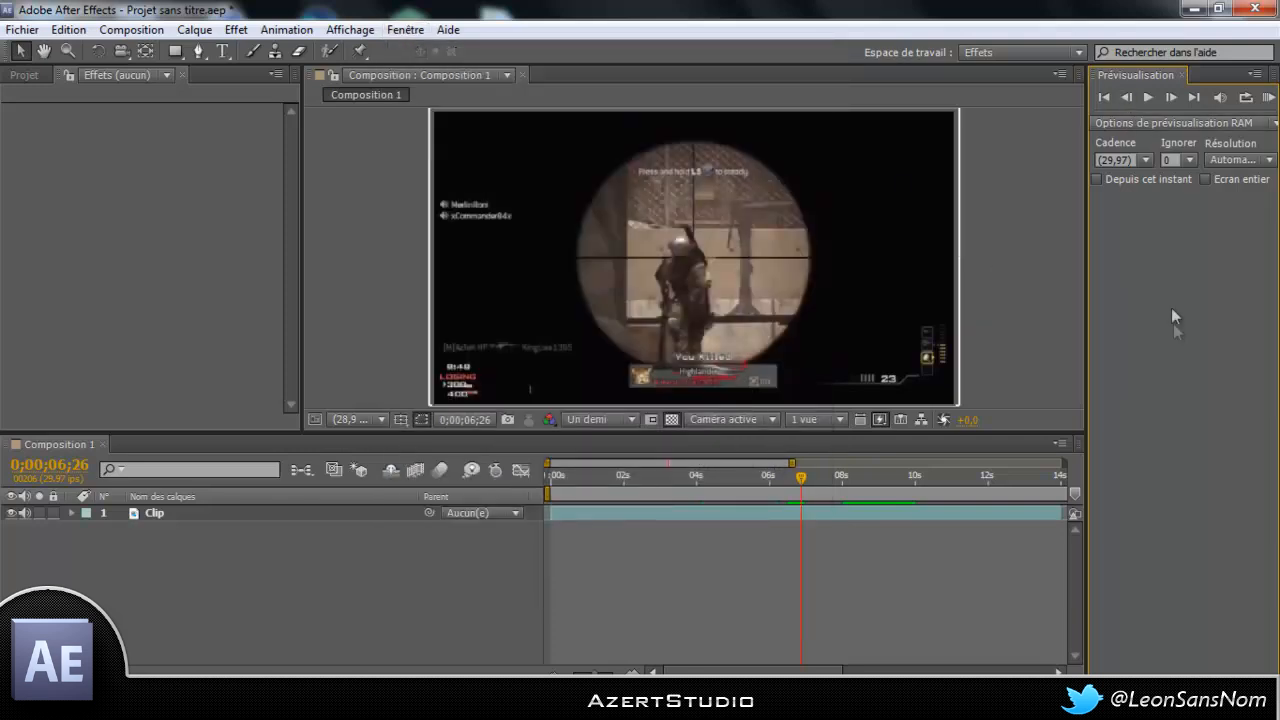
click(1170, 97)
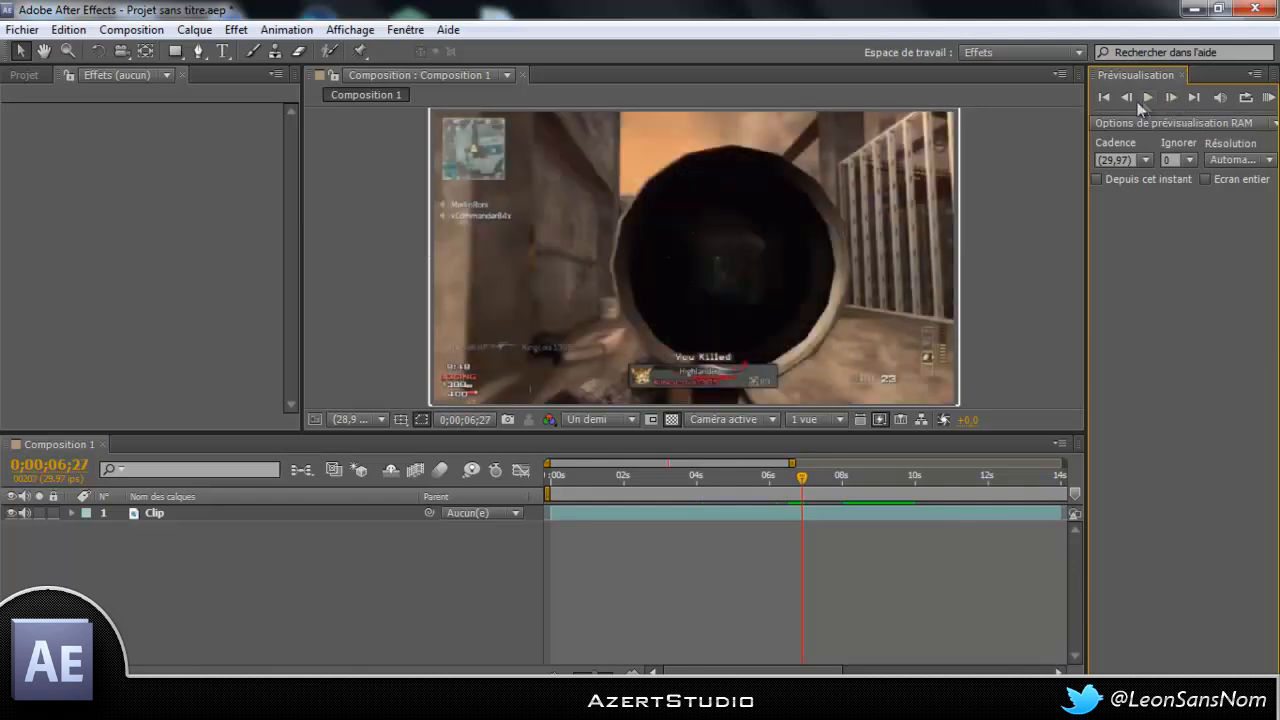
click(1142, 100)
click(1170, 99)
- Add an adjustment layer above the Clip layer and make it start at 0;00;06;27
click(194, 29)
mouse_move(285, 35)
click(653, 160)
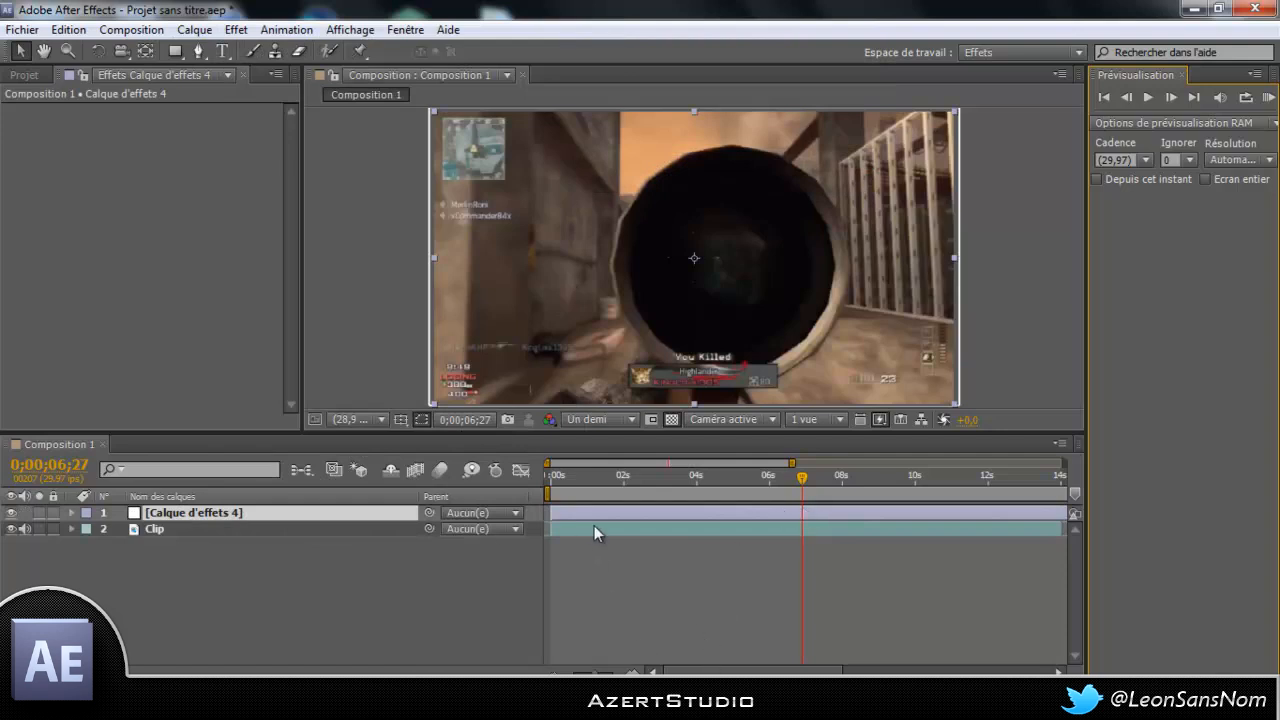
drag(552, 512, 802, 516)
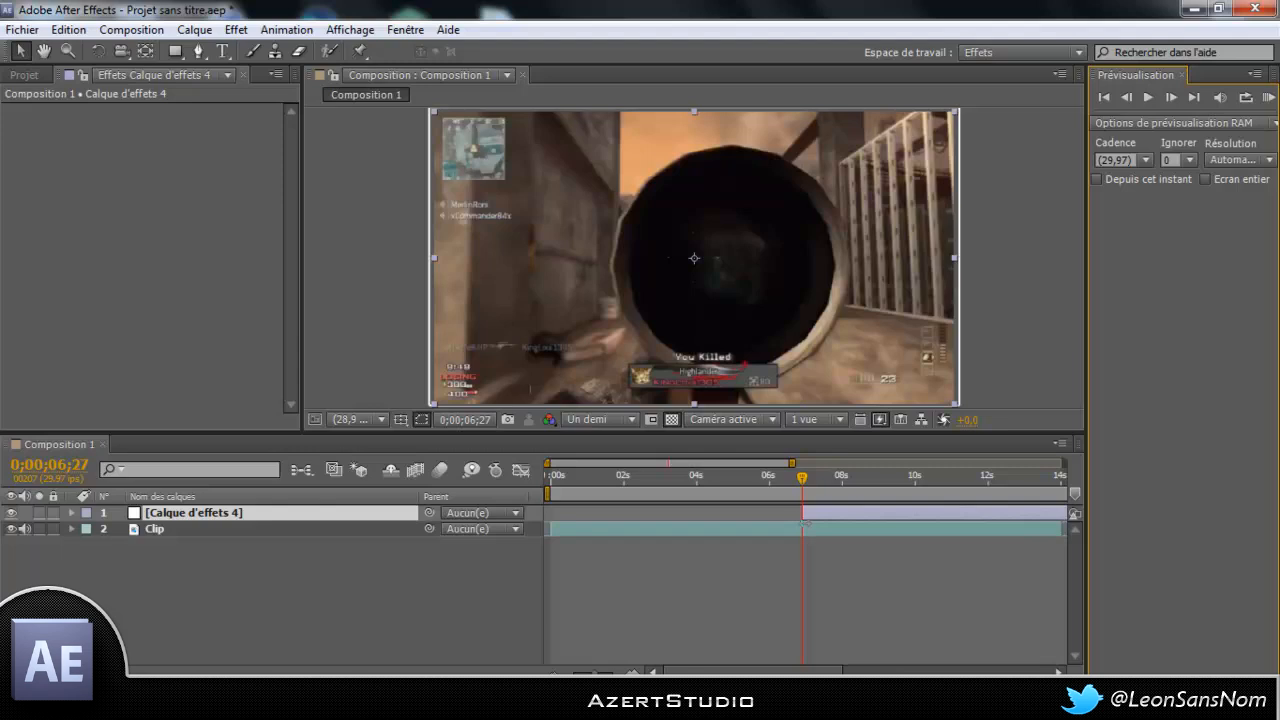
click(810, 530)
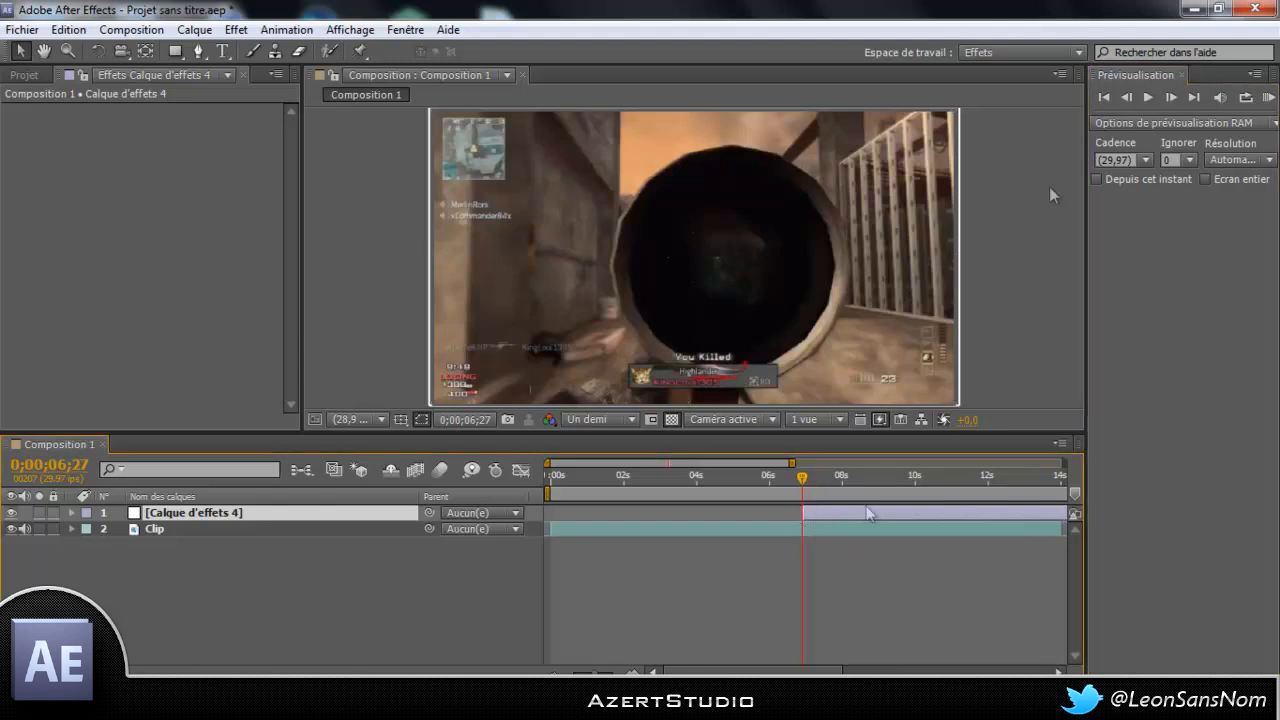
- Split the adjustment layer at 0;00;08;01
click(822, 485)
drag(826, 488, 846, 485)
click(1168, 104)
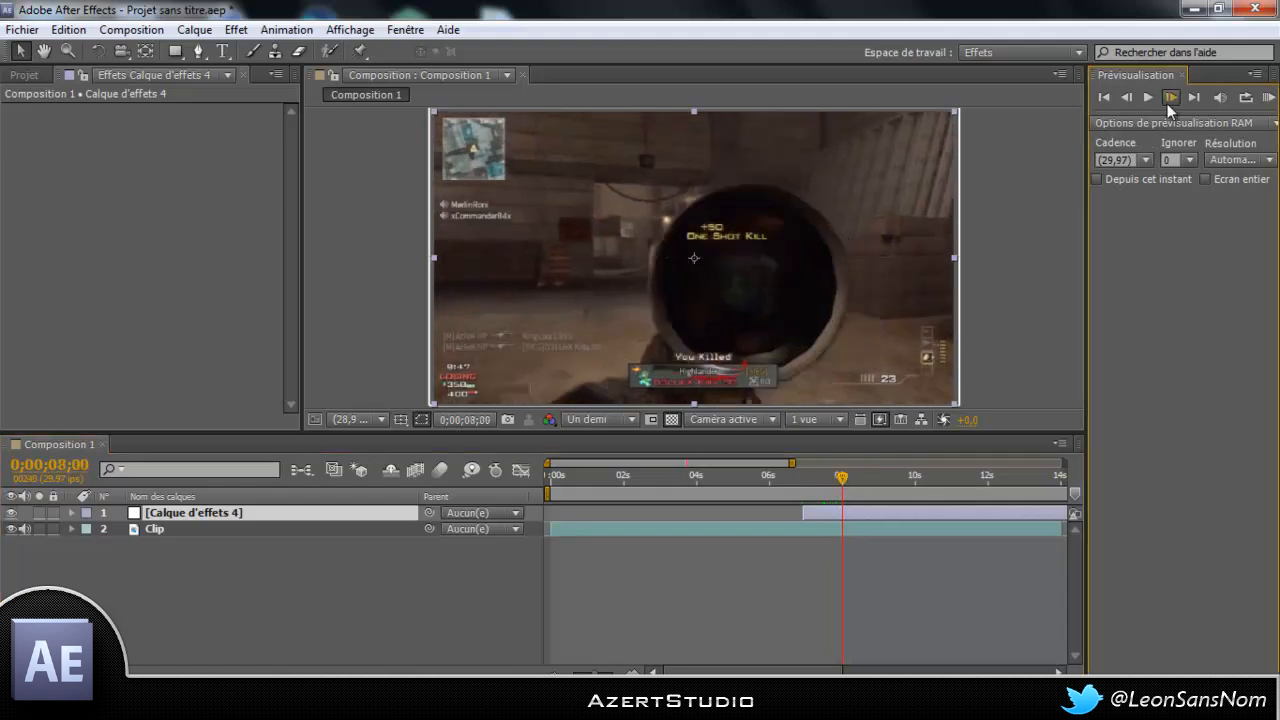
click(1168, 104)
click(1168, 104)
click(1126, 101)
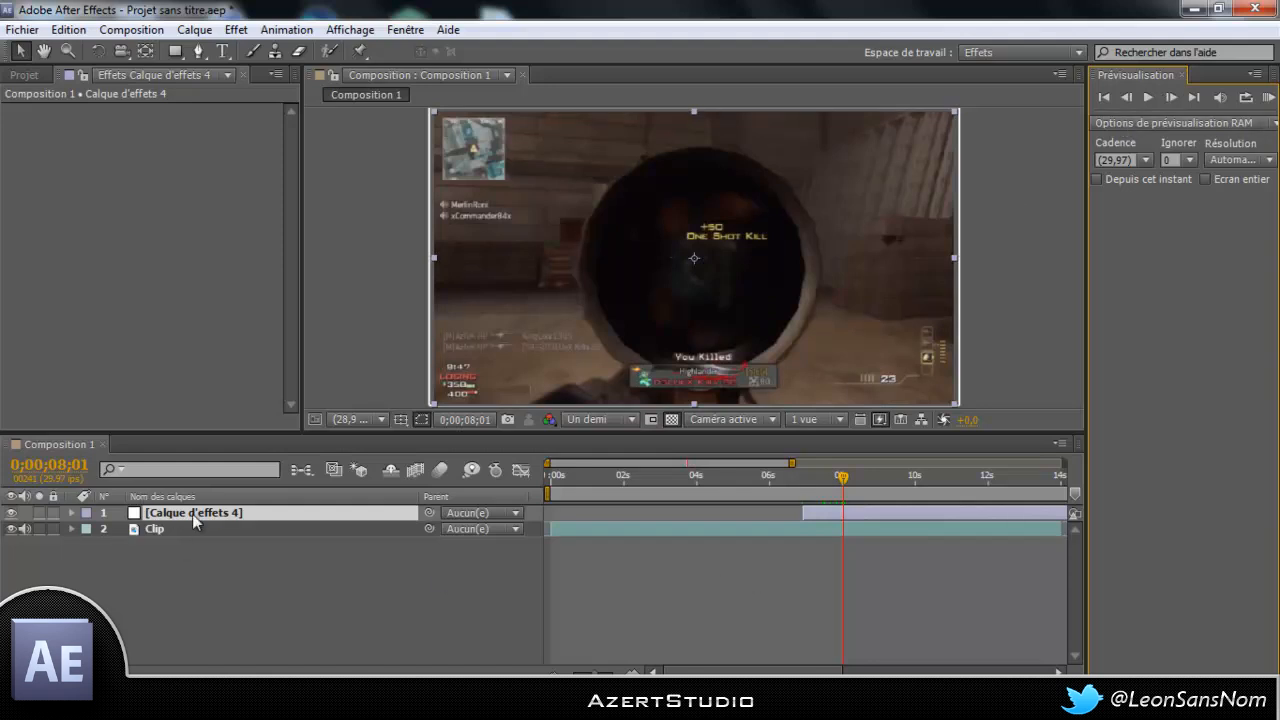
click(68, 30)
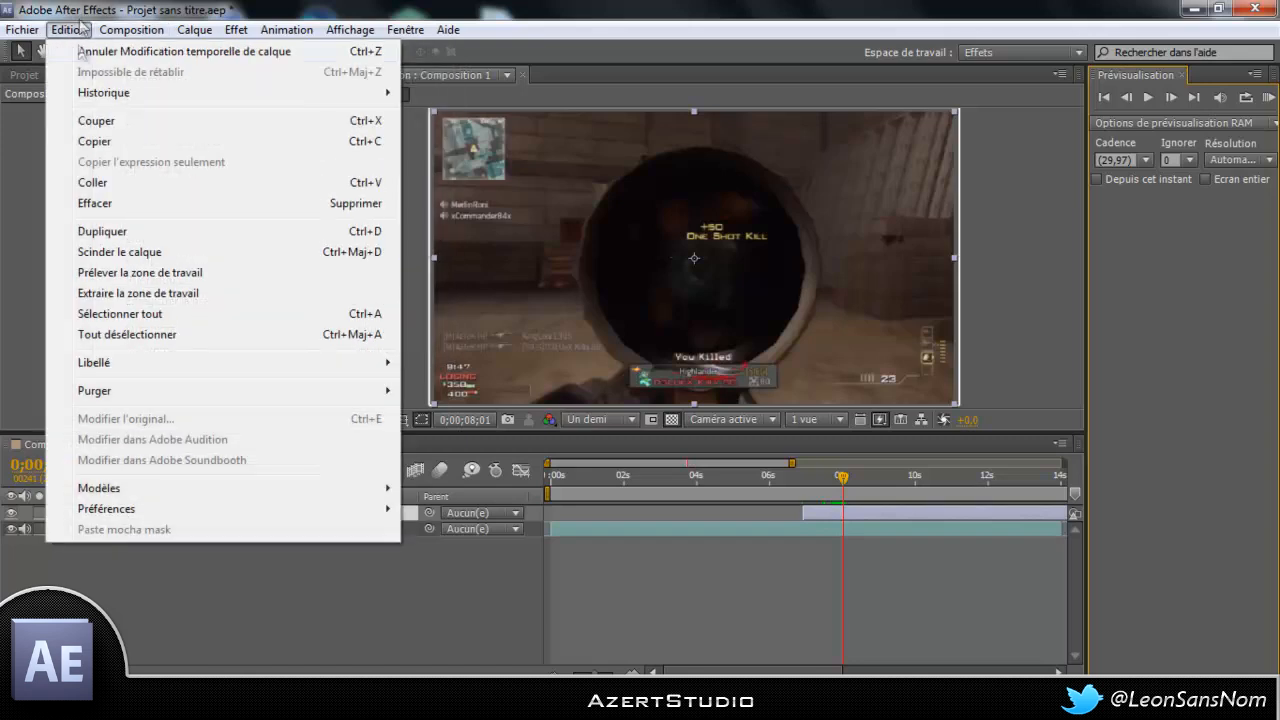
click(113, 254)
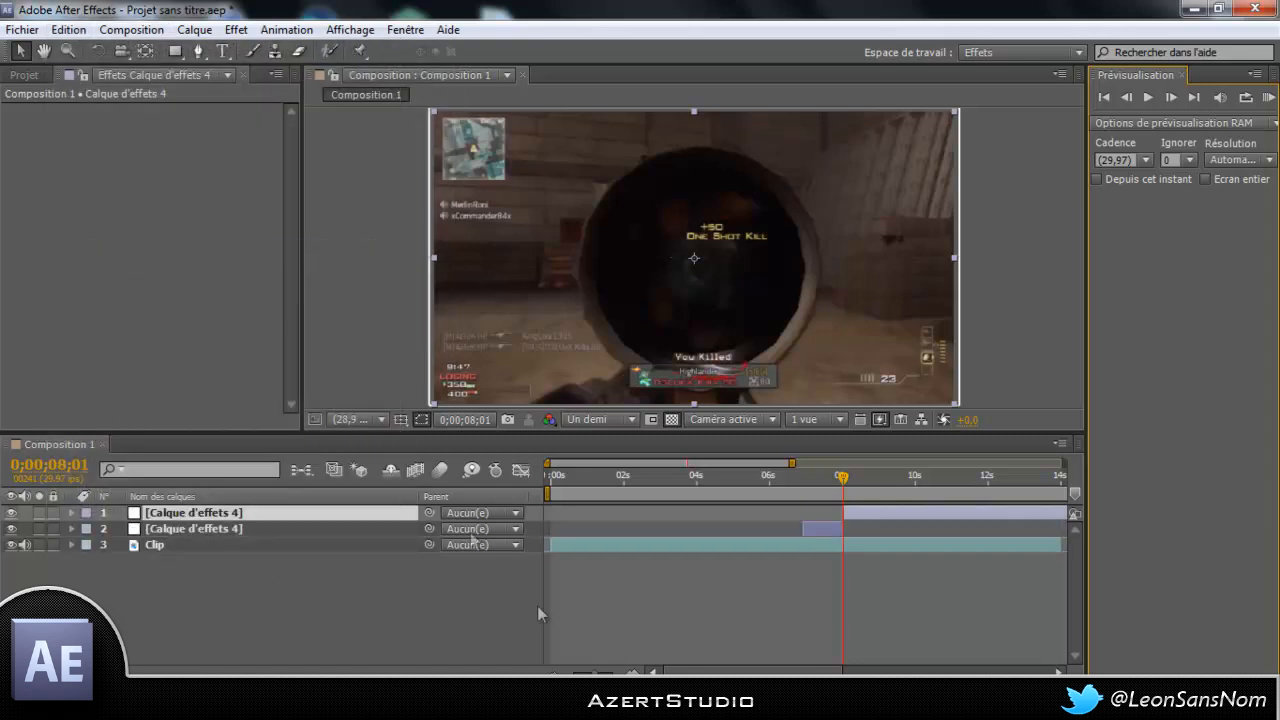
- Delete the part of the adjustment layer that lies after the split
click(188, 528)
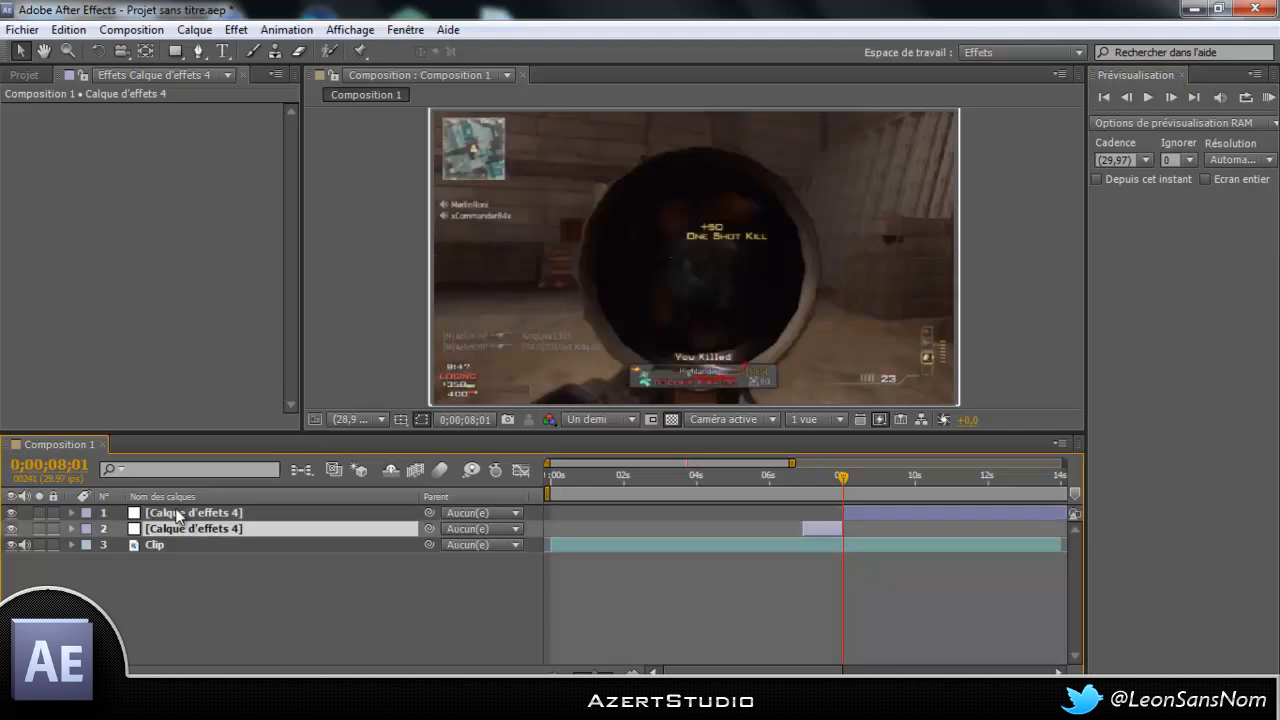
click(178, 515)
key(Delete)
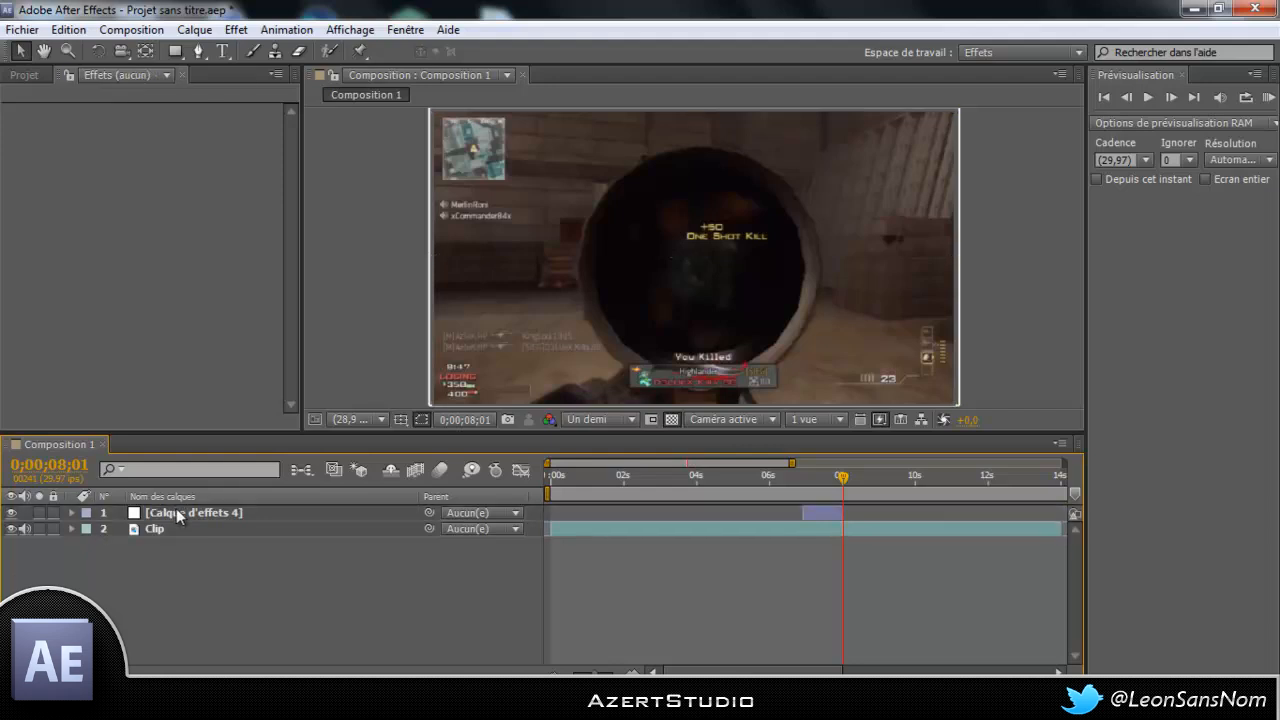
- Apply the Miroir distortion effect to the adjustment layer with the current time at 0;00;07;08
drag(843, 479, 815, 486)
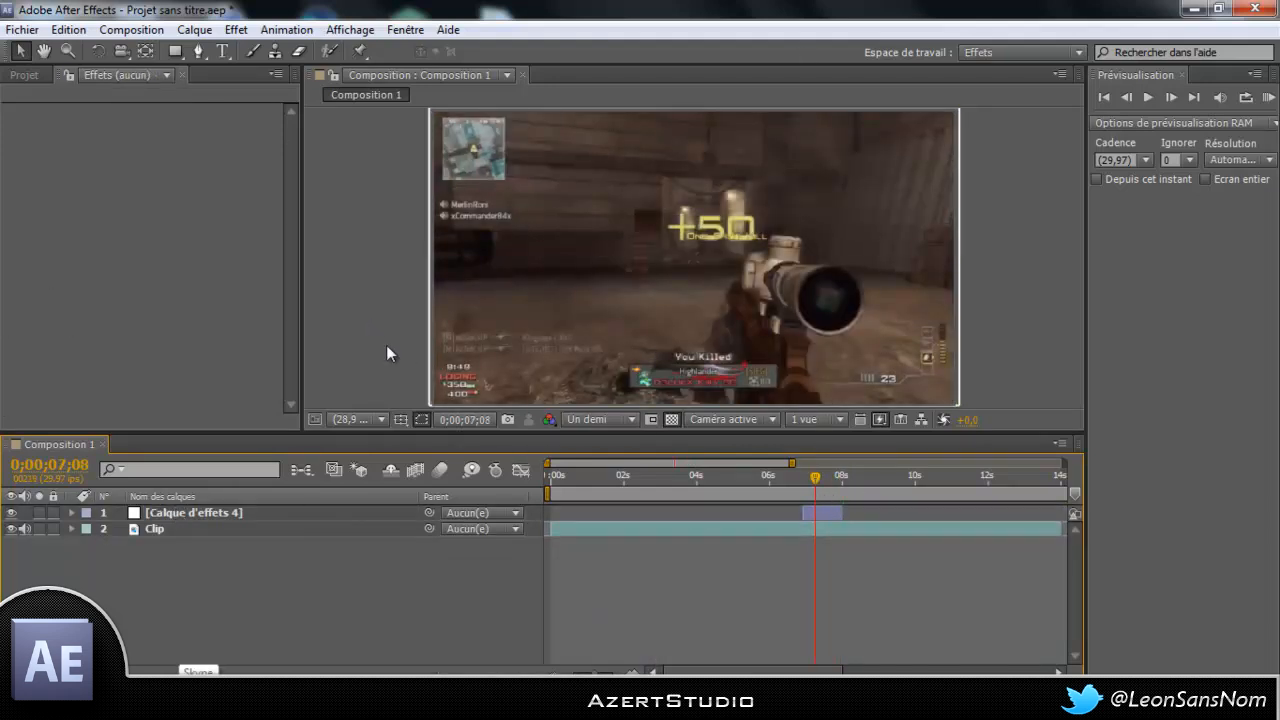
click(178, 51)
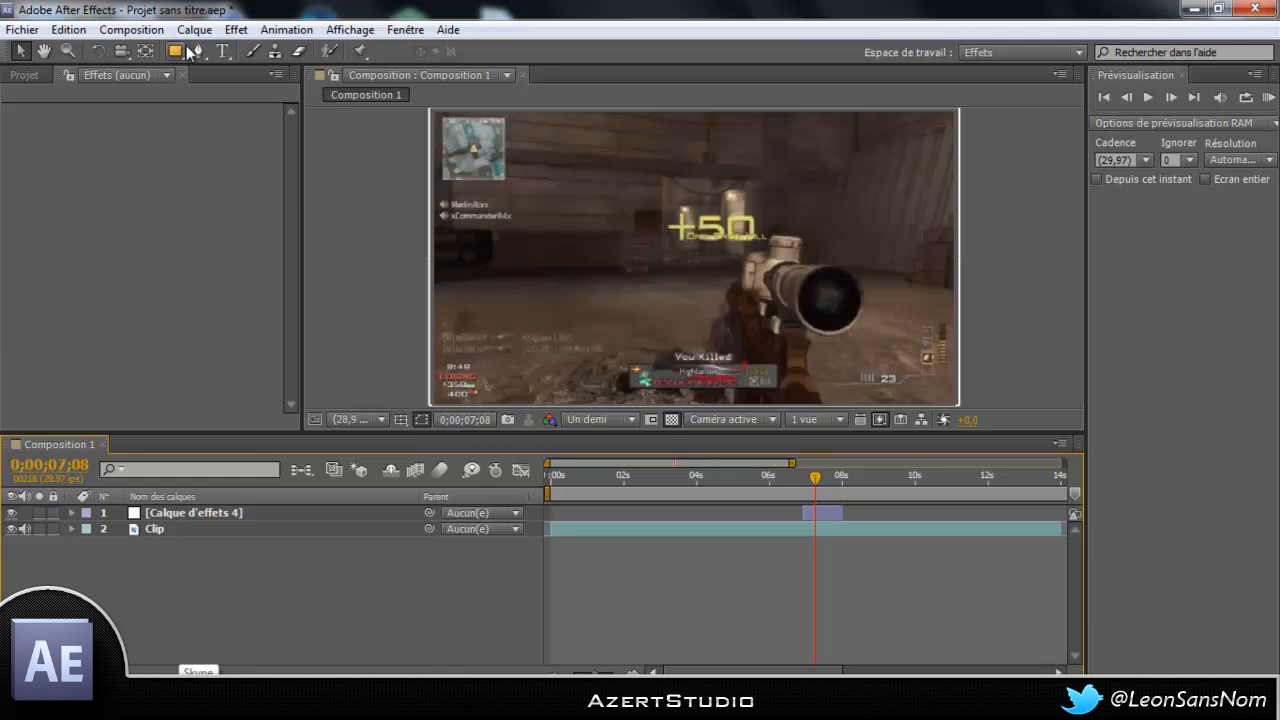
click(207, 512)
click(237, 30)
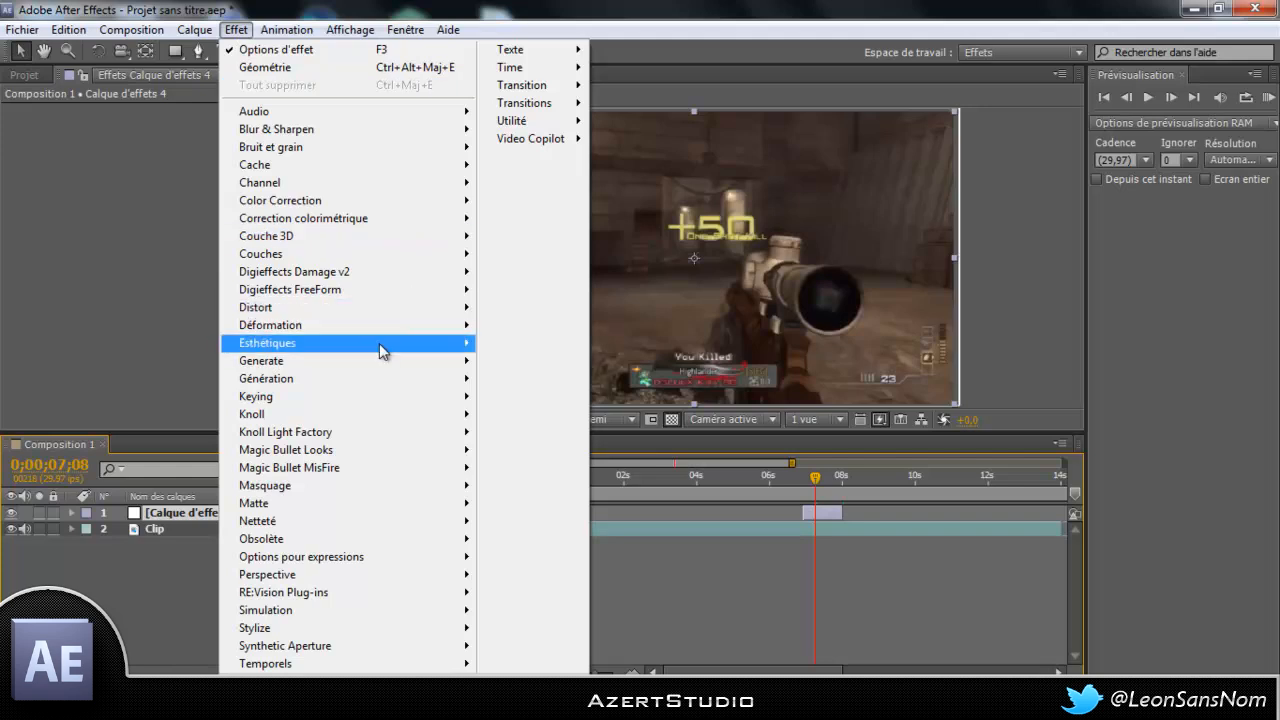
mouse_move(387, 330)
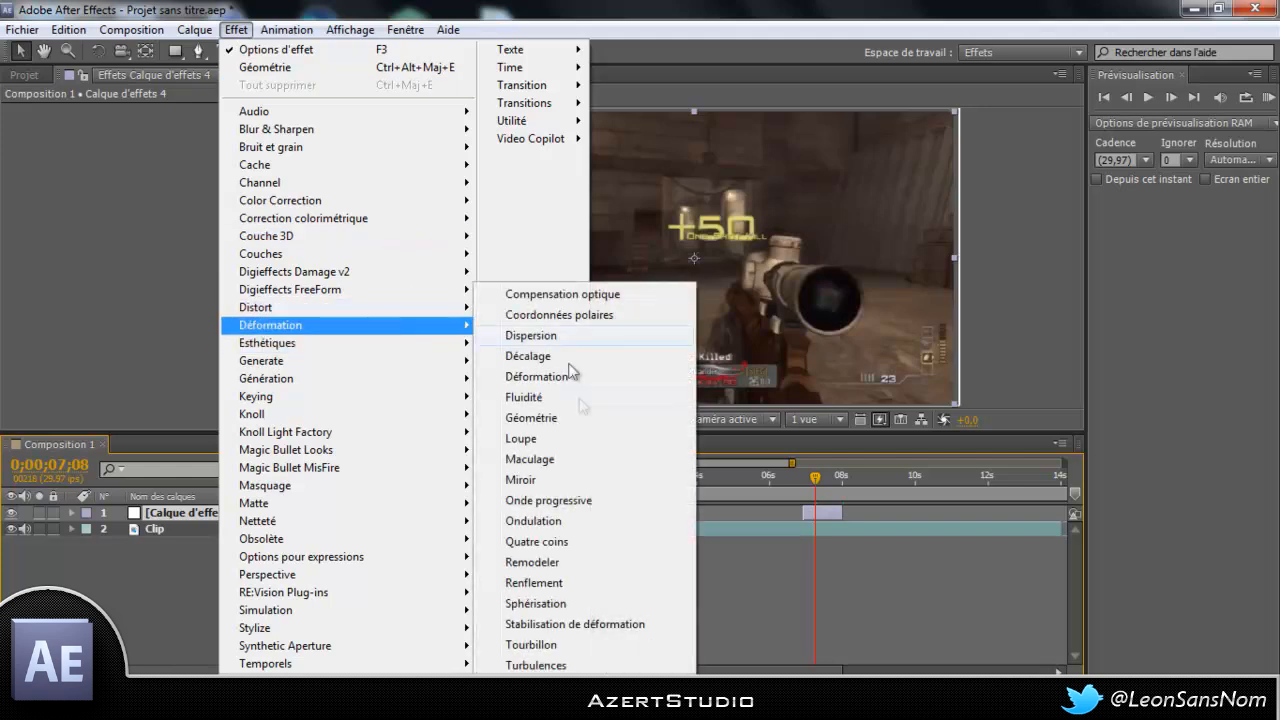
click(559, 481)
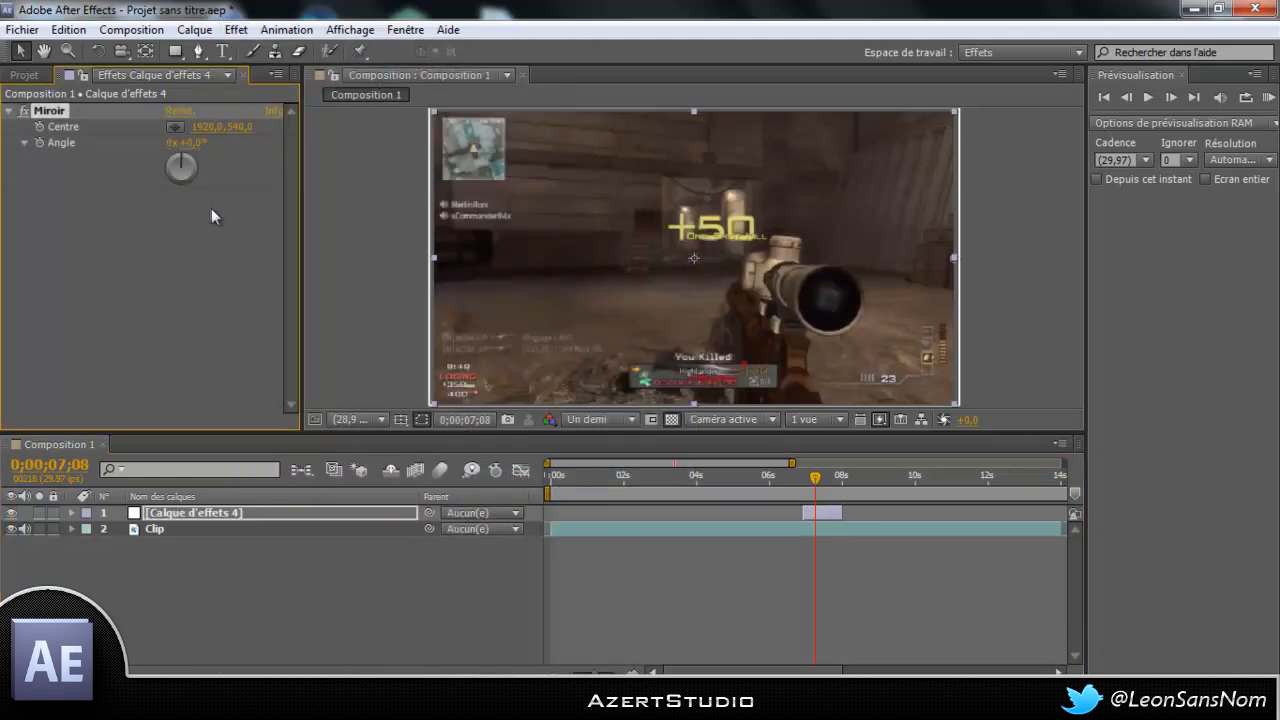
- Set the Miroir effect's Angle to 180° and its Centre to 958,0, 540,0
click(206, 127)
key(Return)
click(192, 143)
text(180)
key(Return)
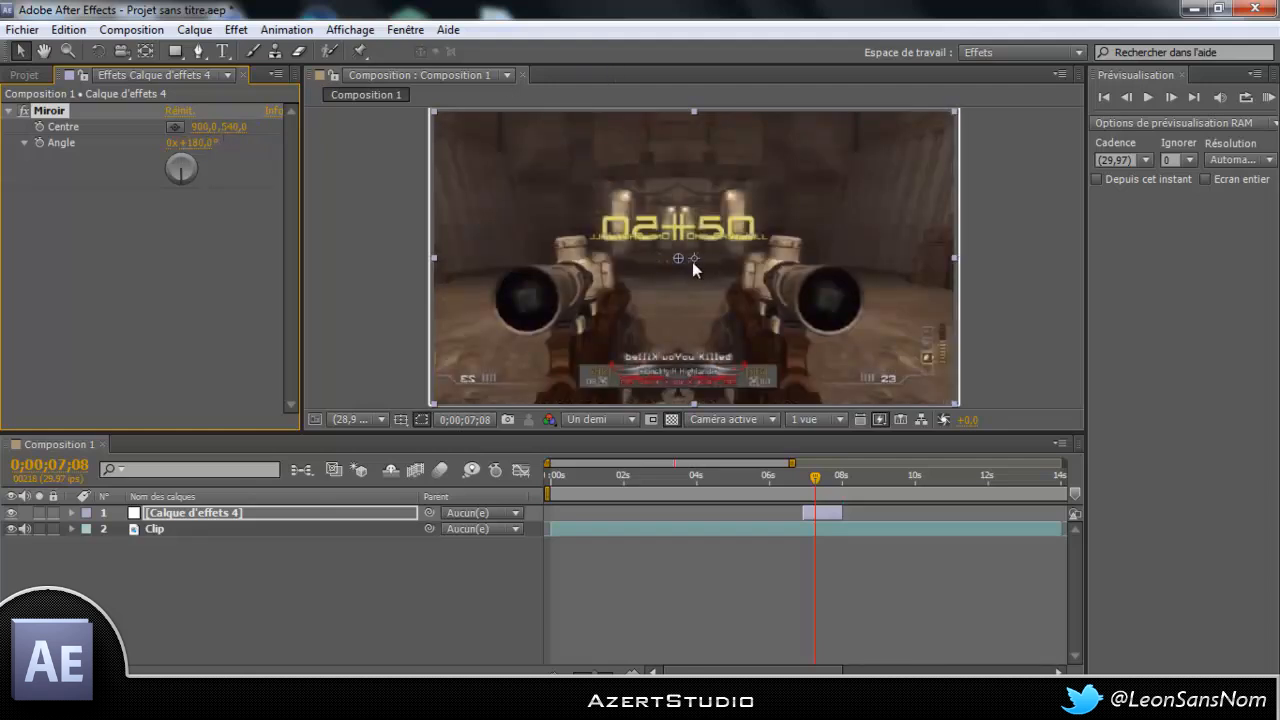
drag(212, 128, 214, 134)
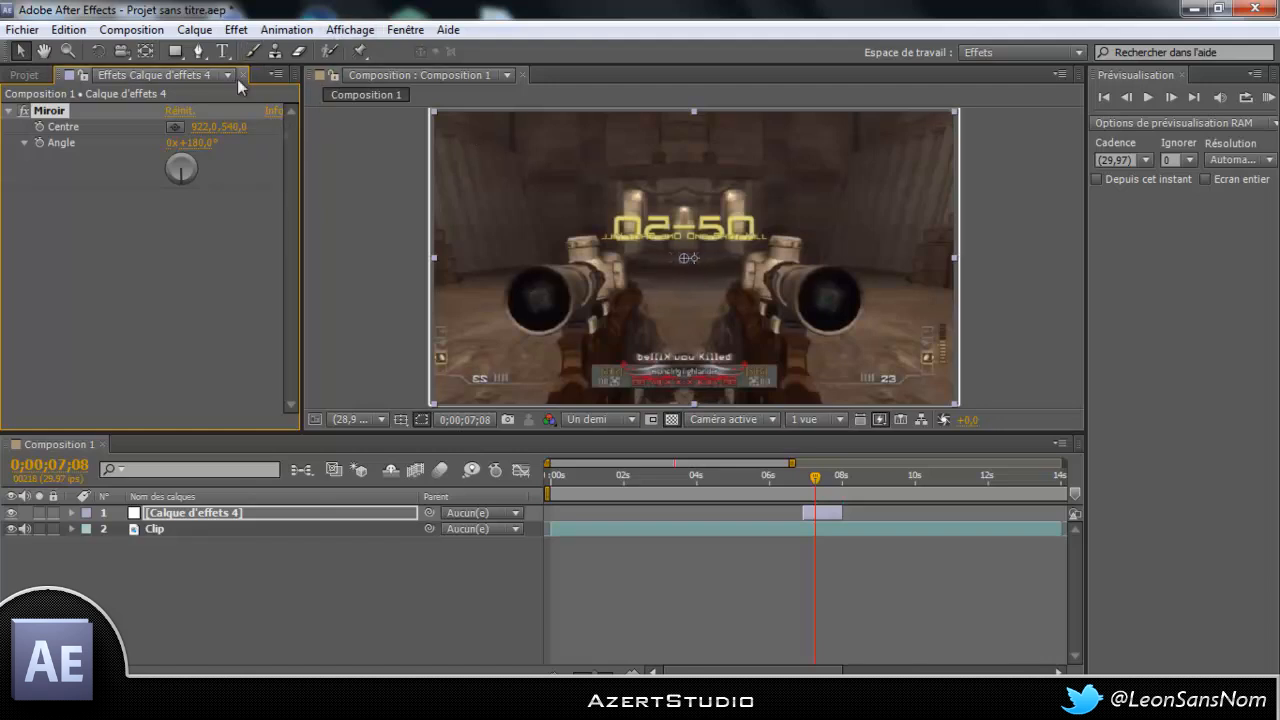
mouse_move(198, 128)
mouse_down()
mouse_move(221, 131)
mouse_move(222, 152)
mouse_move(219, 134)
mouse_up()
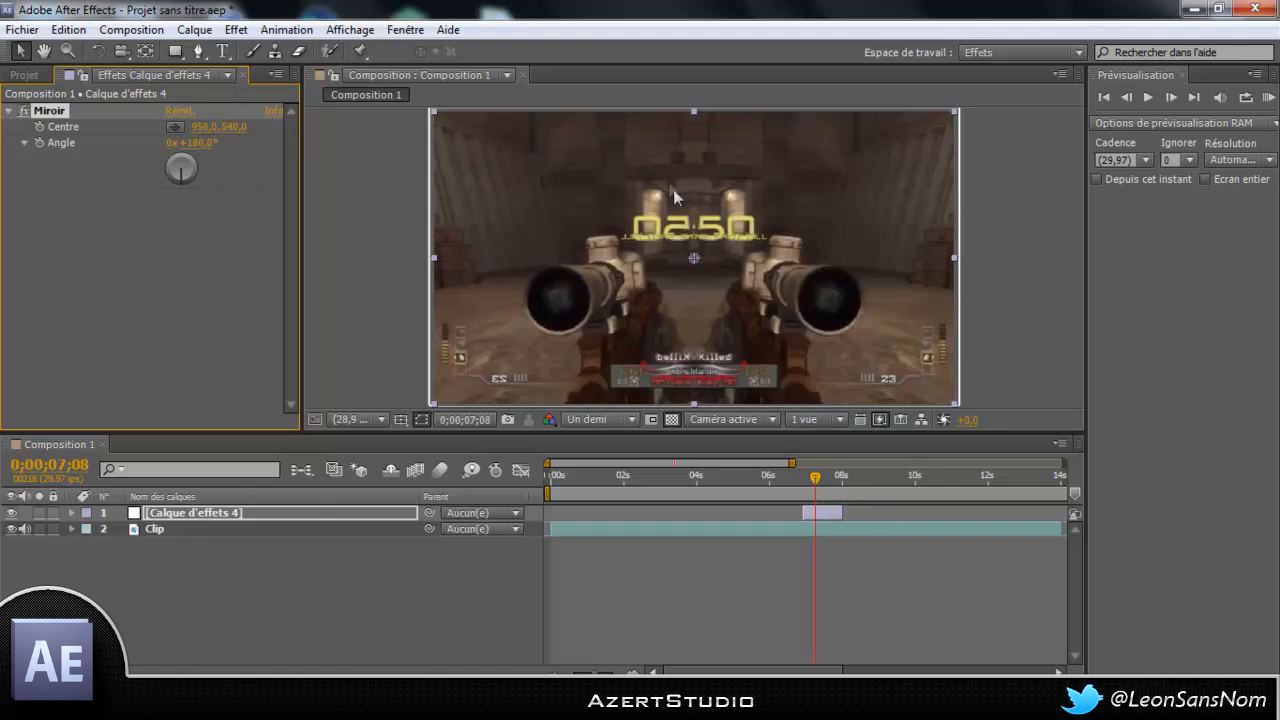
- Play the section covered by the adjustment layer to check the mirror effect
click(802, 480)
click(1148, 97)
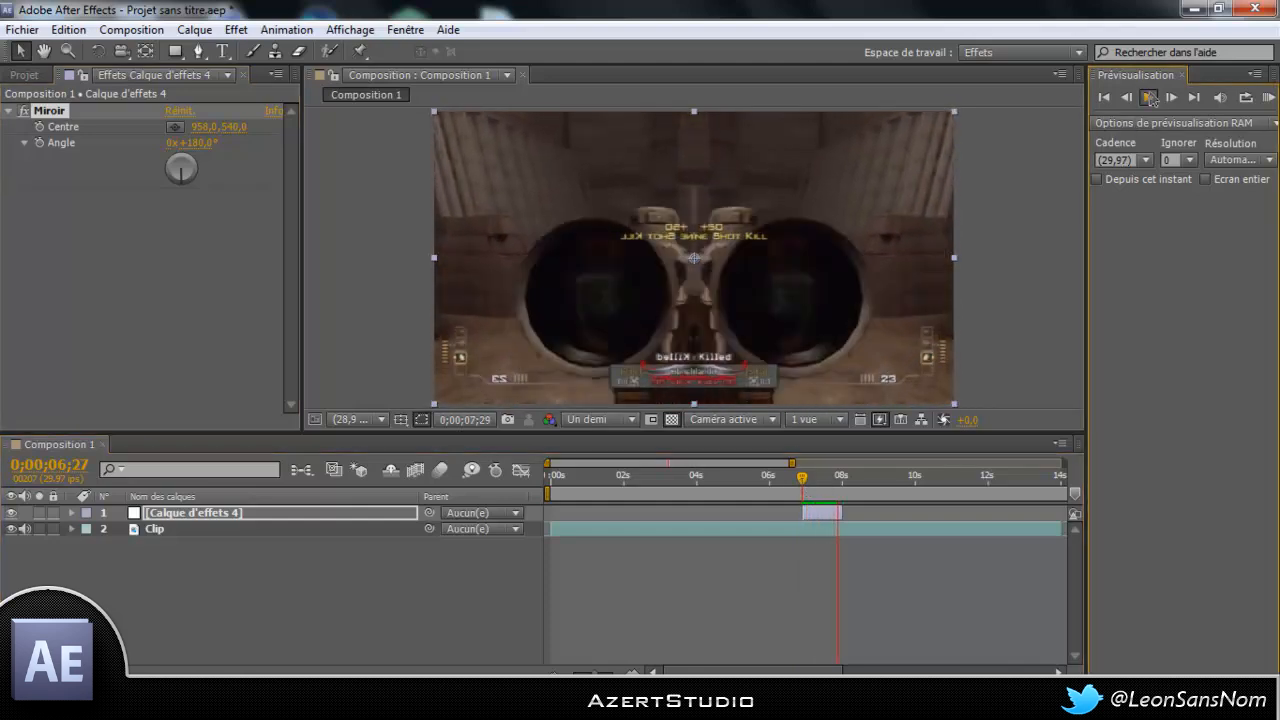
drag(880, 477, 798, 477)
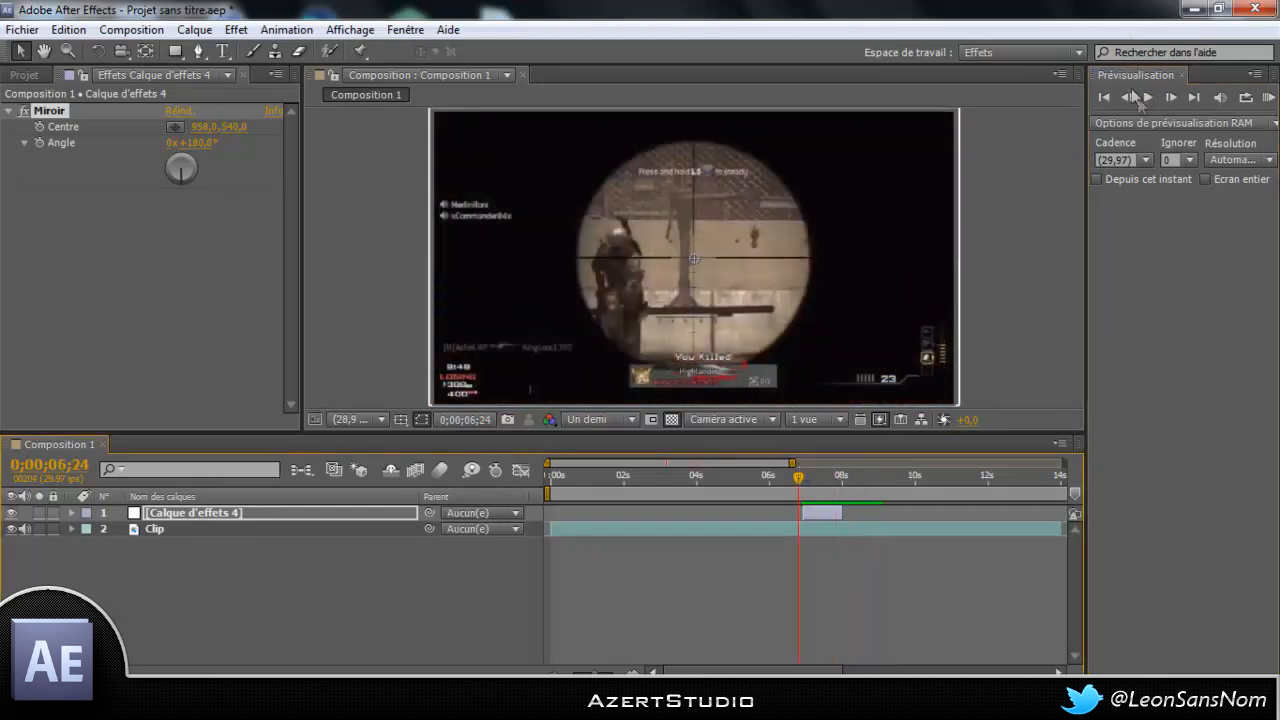
click(1147, 97)
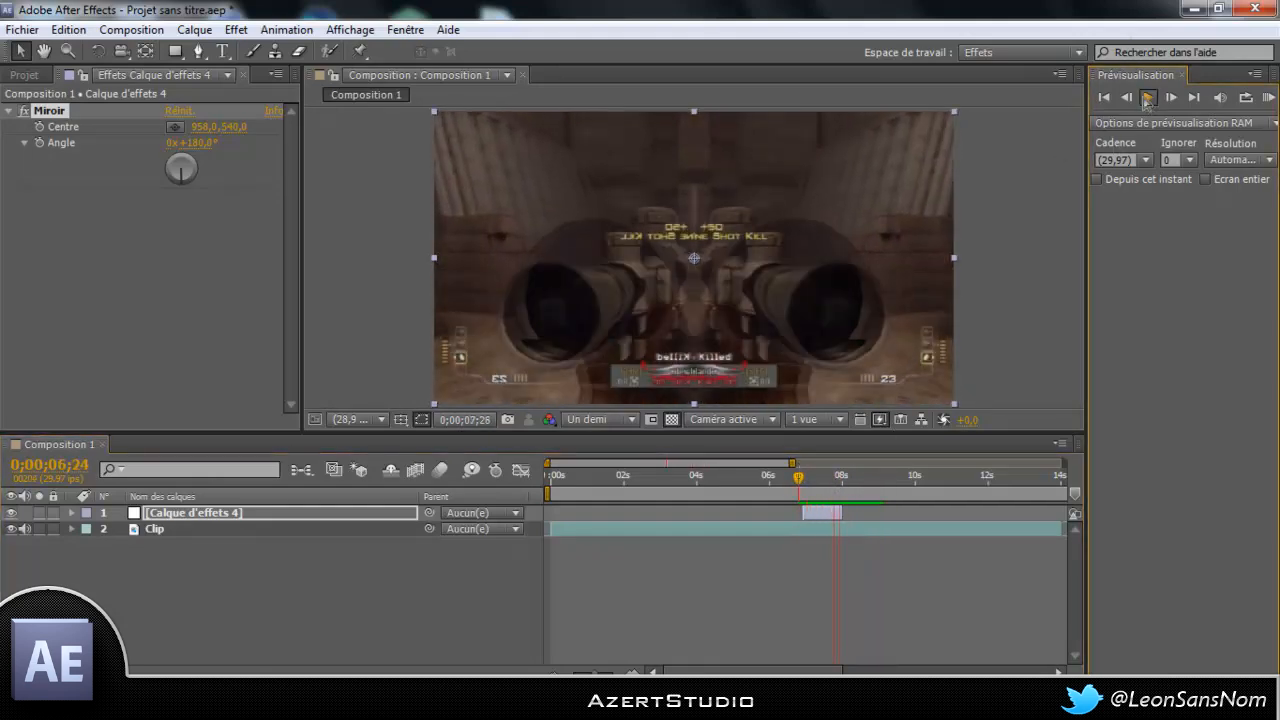
click(862, 465)
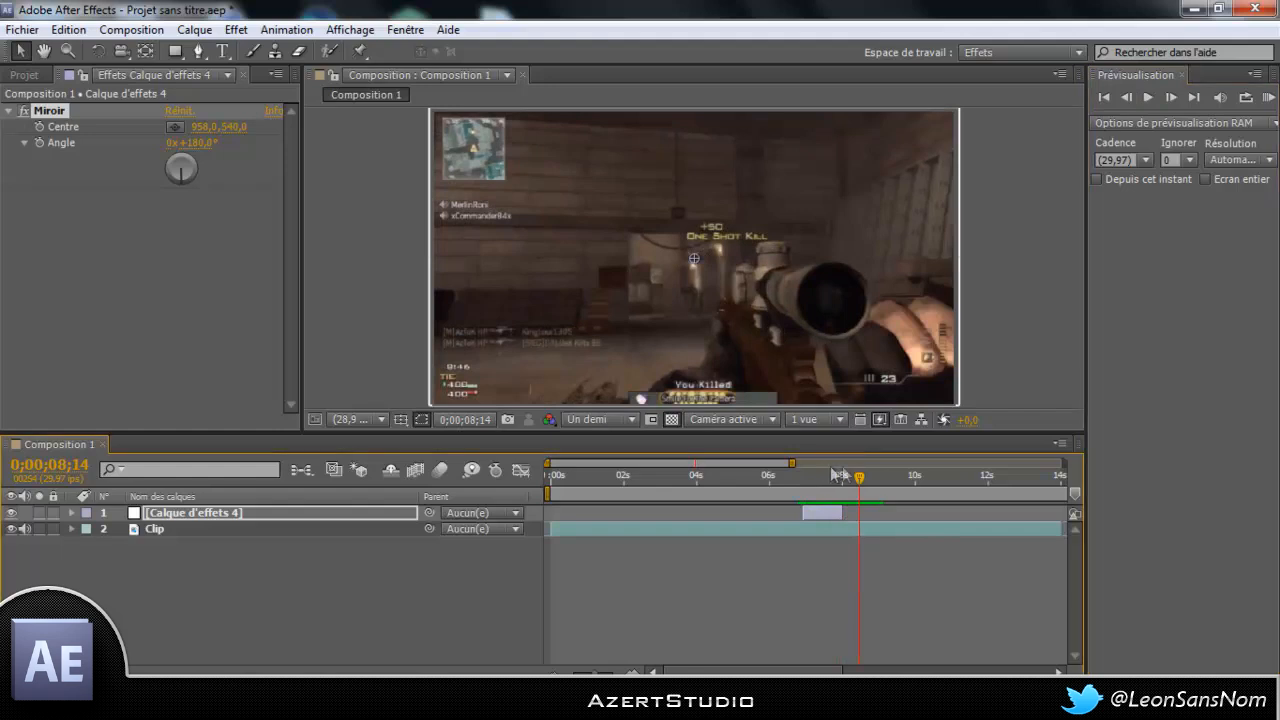
- Remove the Miroir effect from the adjustment layer with the current time at 0;00;07;06
drag(859, 477, 802, 476)
click(812, 477)
click(63, 110)
key(Delete)
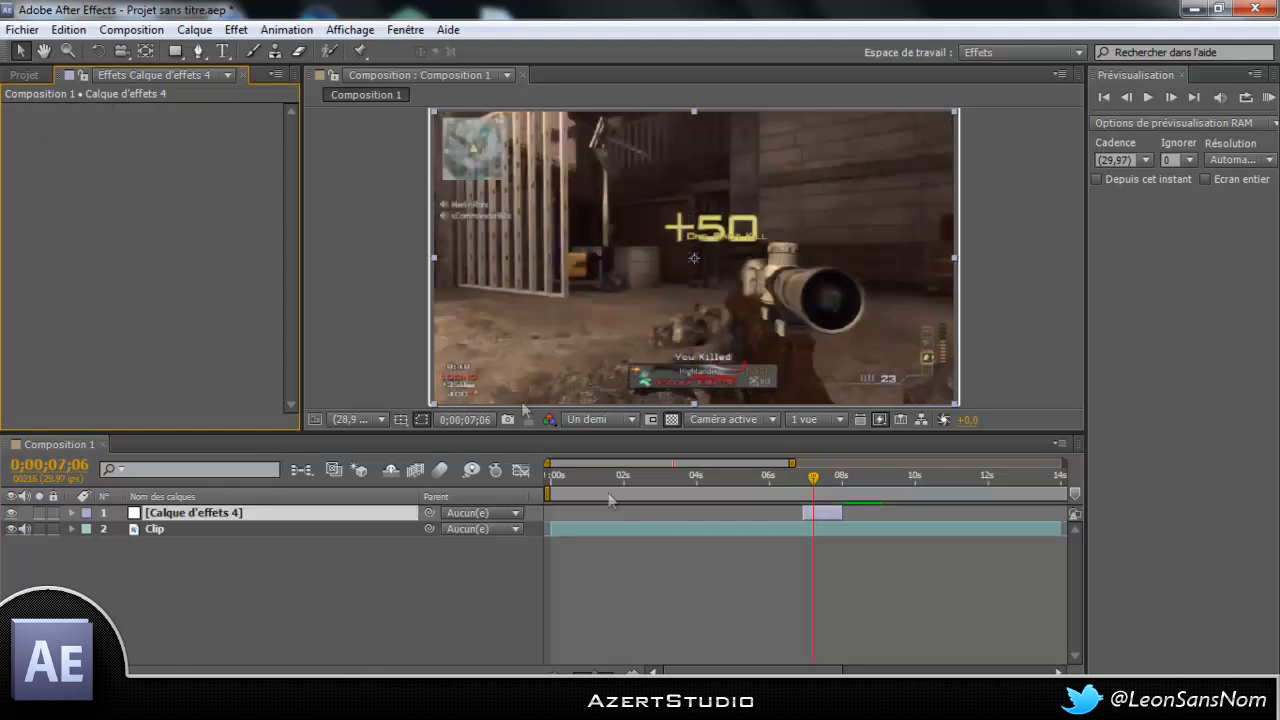
- Flip the image horizontally by applying the Géométrie distortion effect without Echelle uniforme and with Largeur d'échelle at -100
click(234, 30)
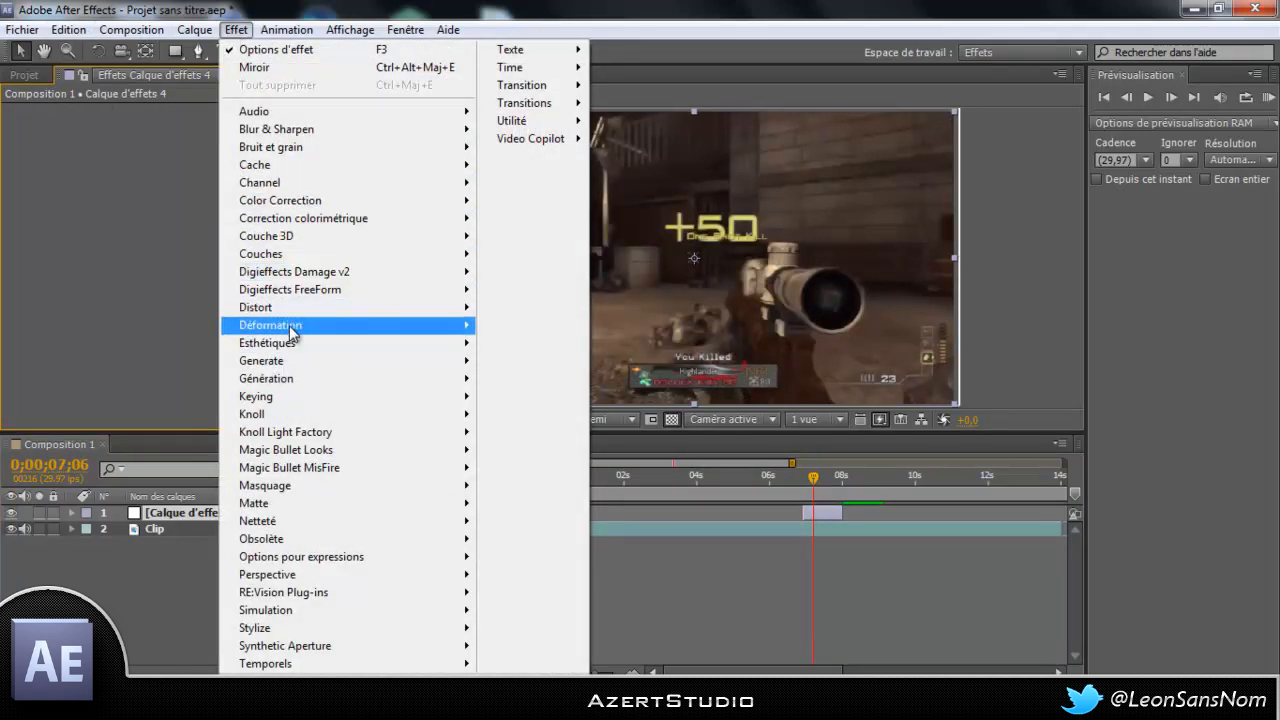
mouse_move(291, 332)
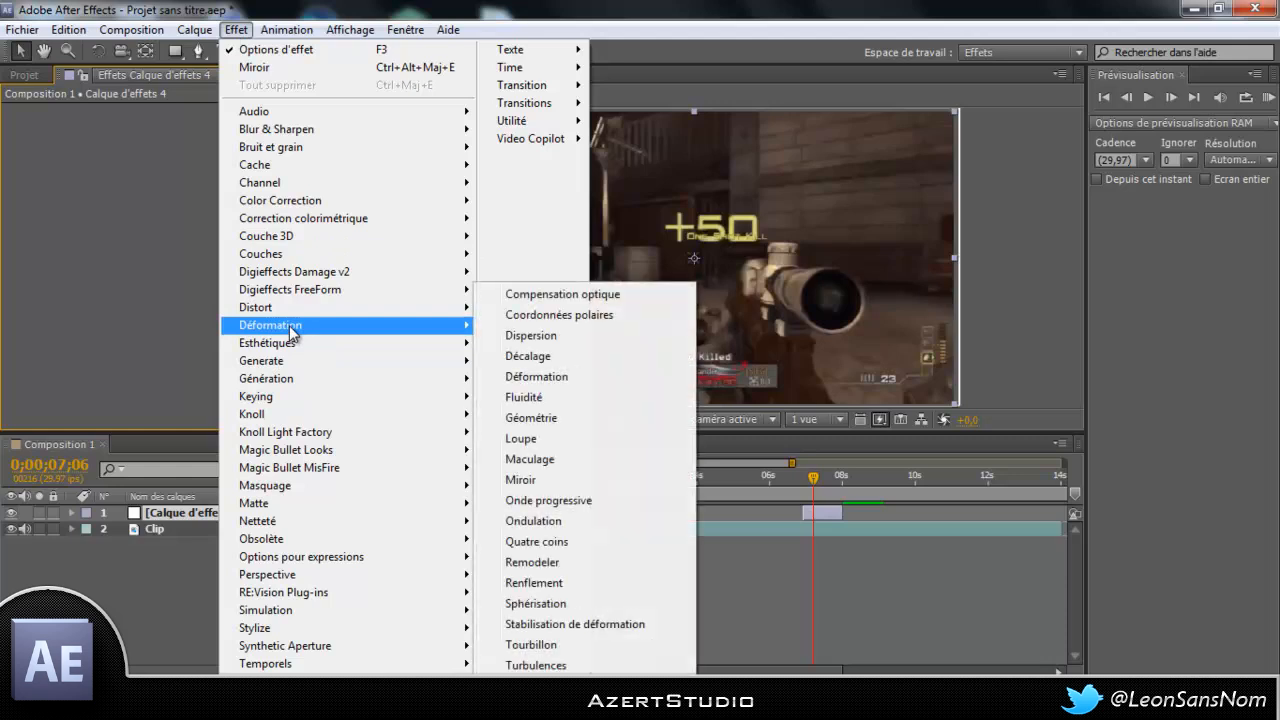
click(575, 416)
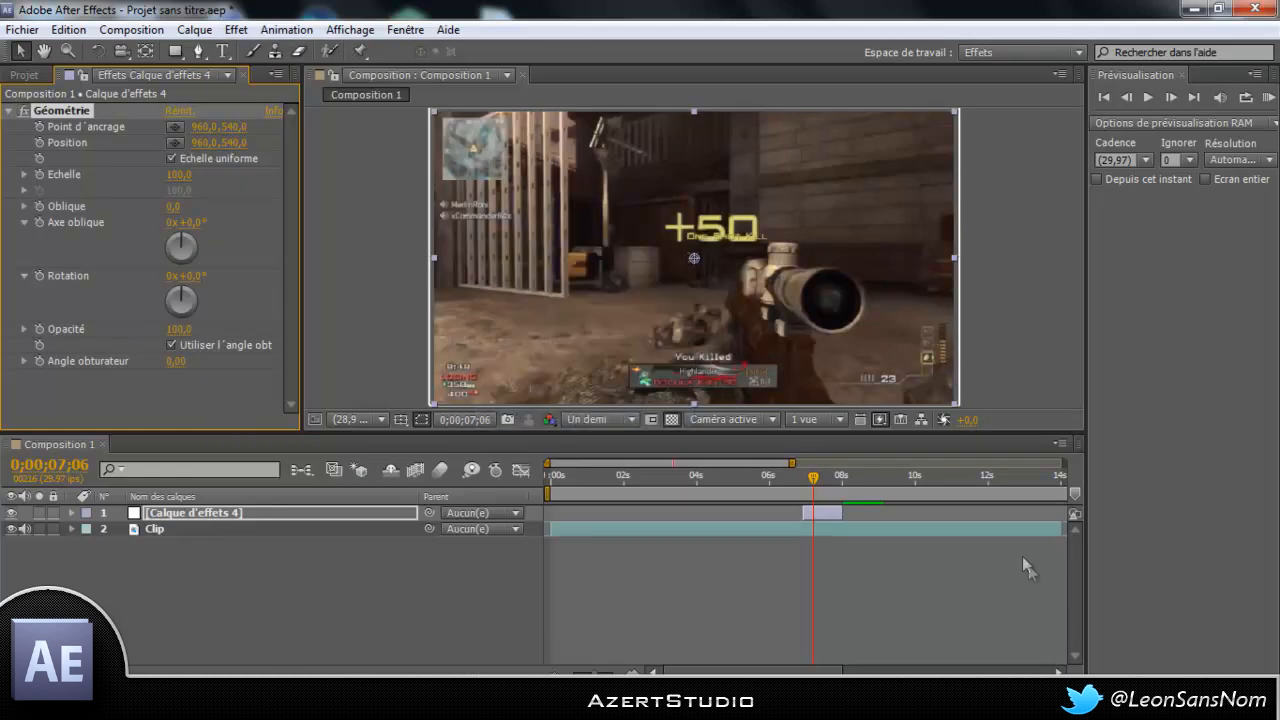
click(171, 158)
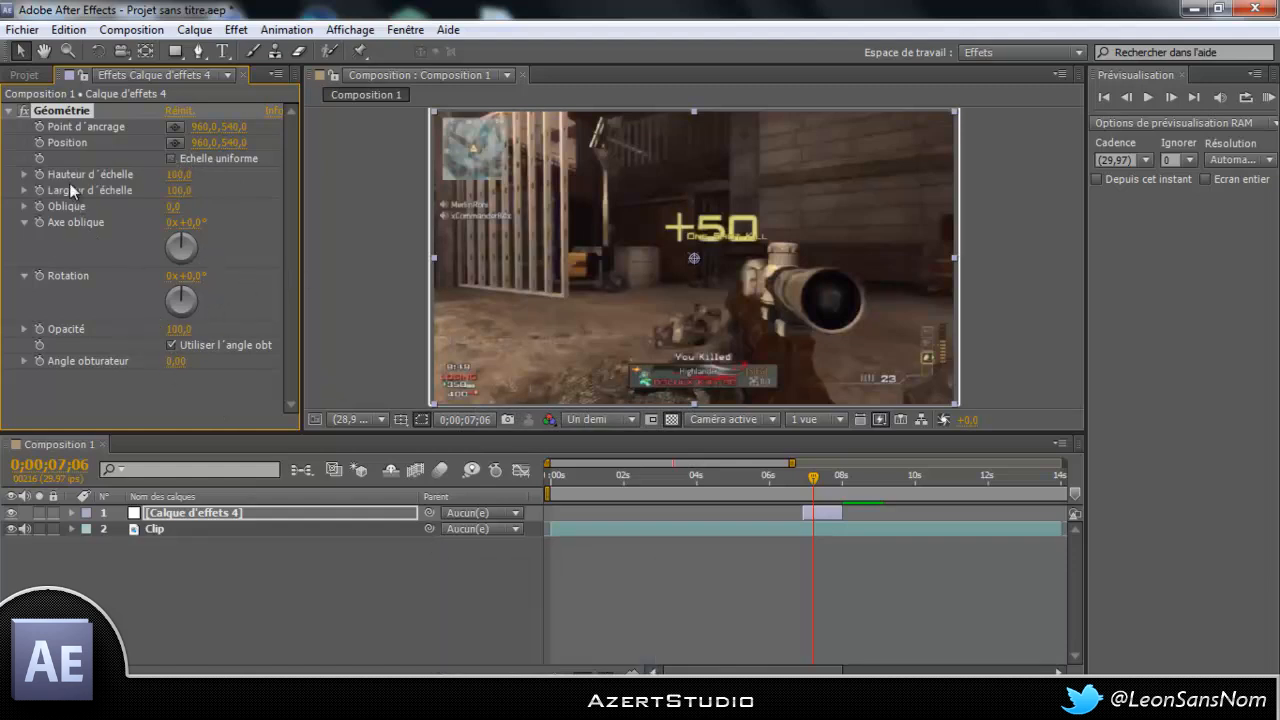
click(179, 190)
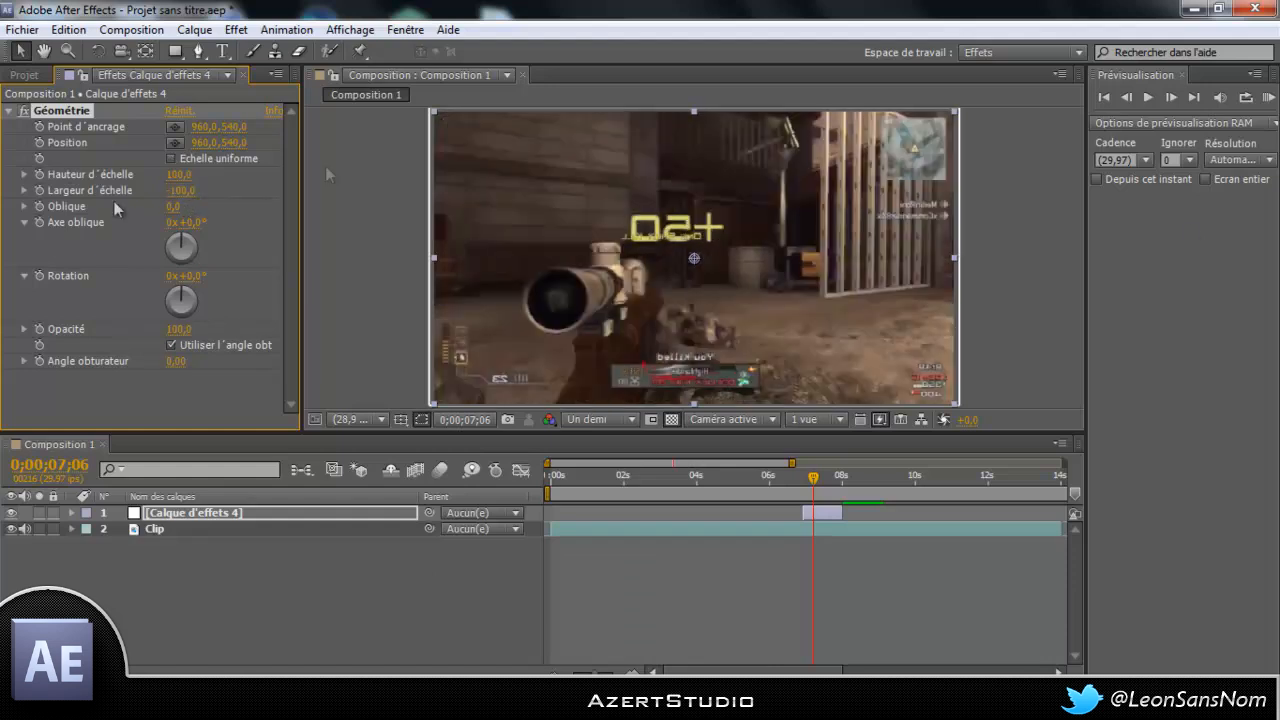
- Play and scrub through the adjustment layer's section to check the horizontal flip
drag(814, 484, 800, 480)
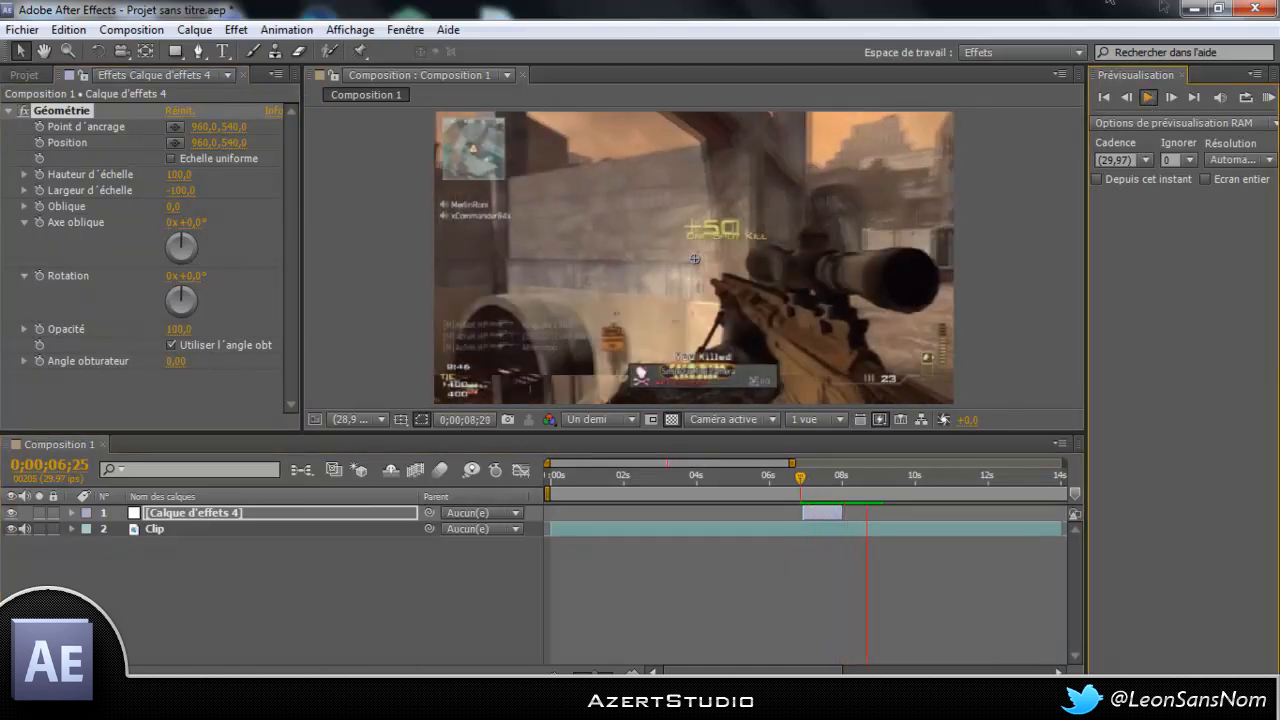
key(space)
drag(822, 480, 793, 477)
key(space)
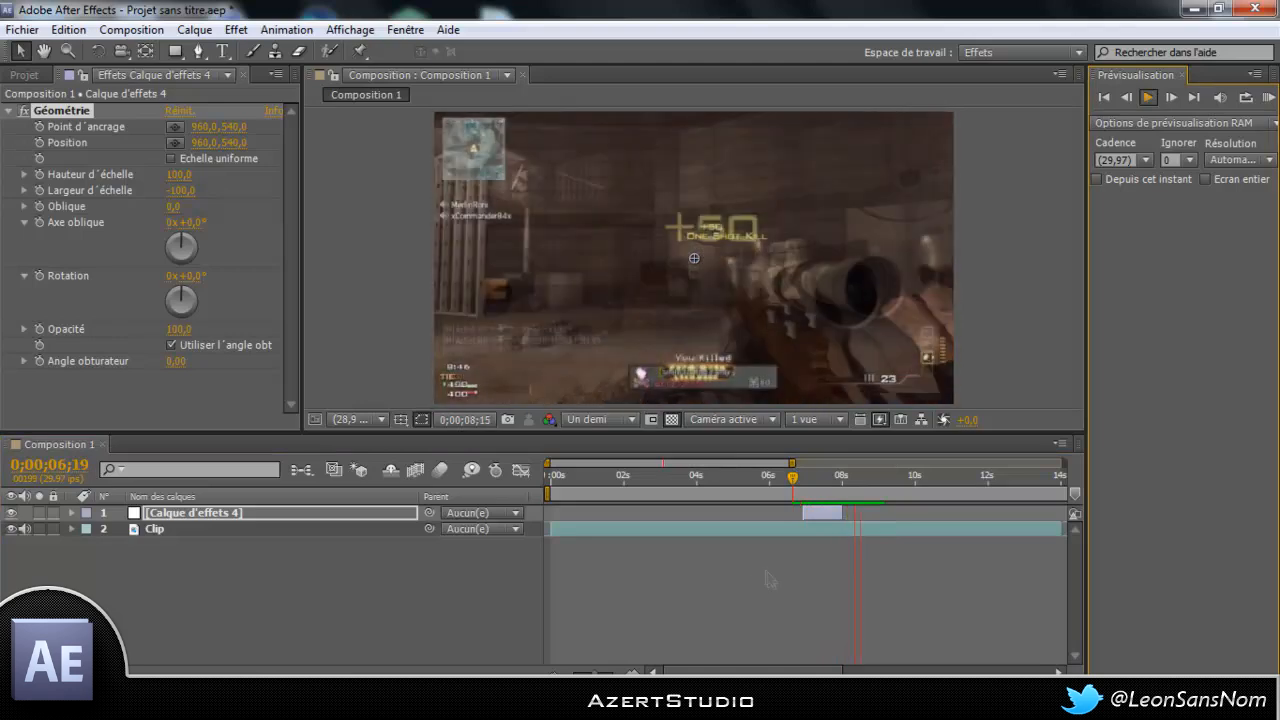
click(798, 477)
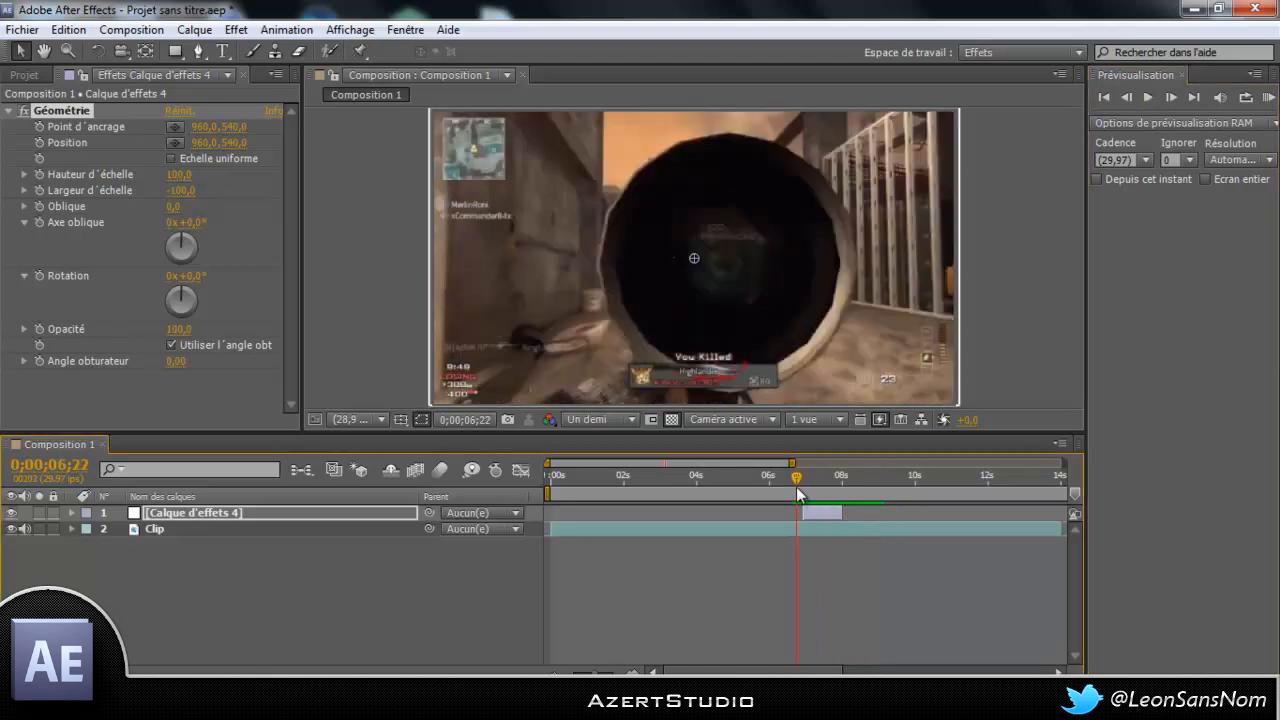
mouse_move(800, 477)
mouse_down()
mouse_move(853, 484)
mouse_move(824, 484)
mouse_up()
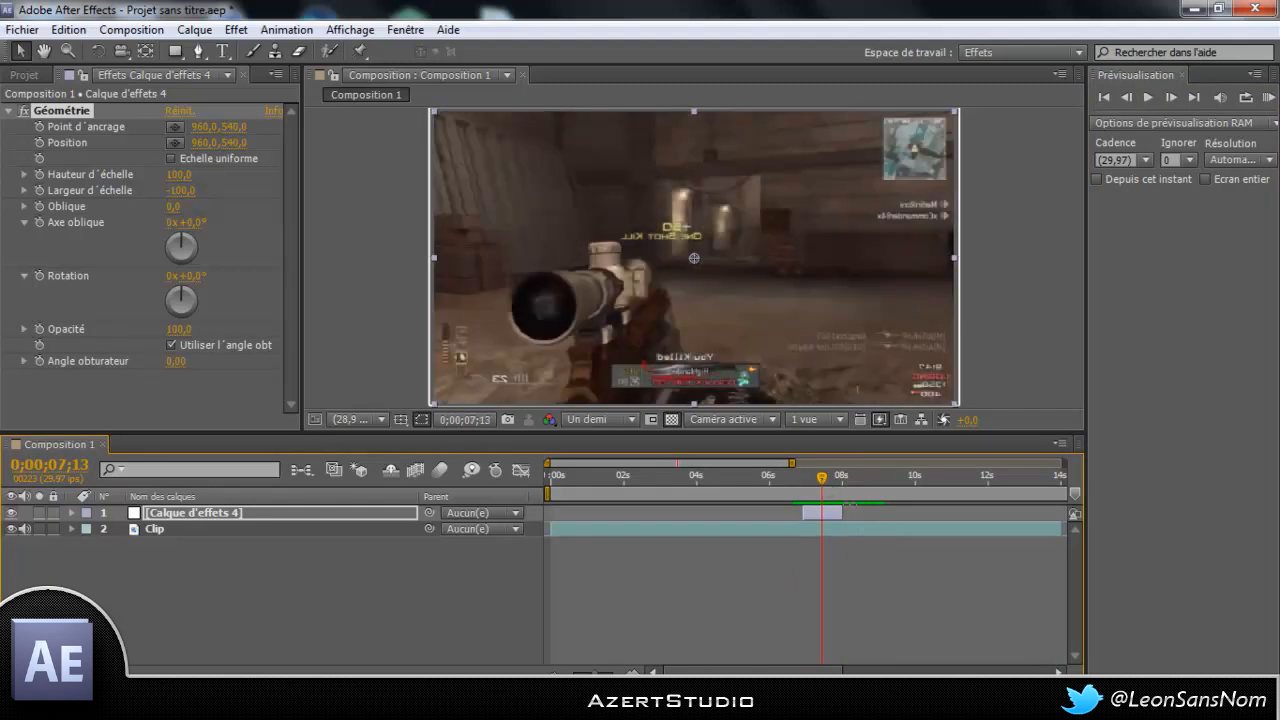